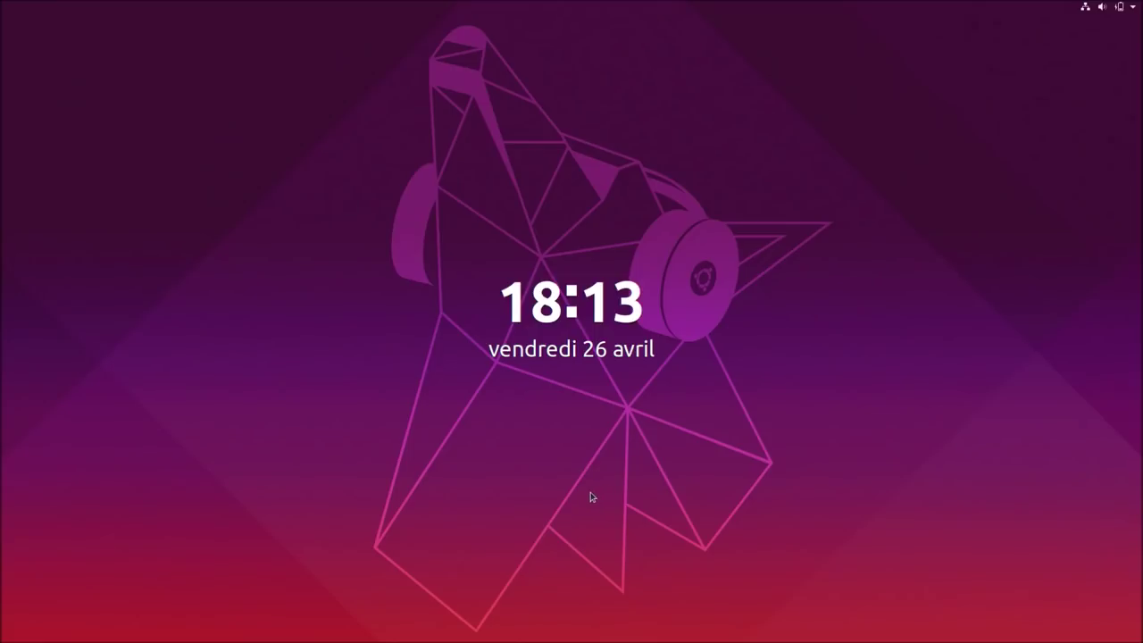
Step: Dismiss the lock screen and unlock the session by entering the account password
drag(588, 523, 544, 15)
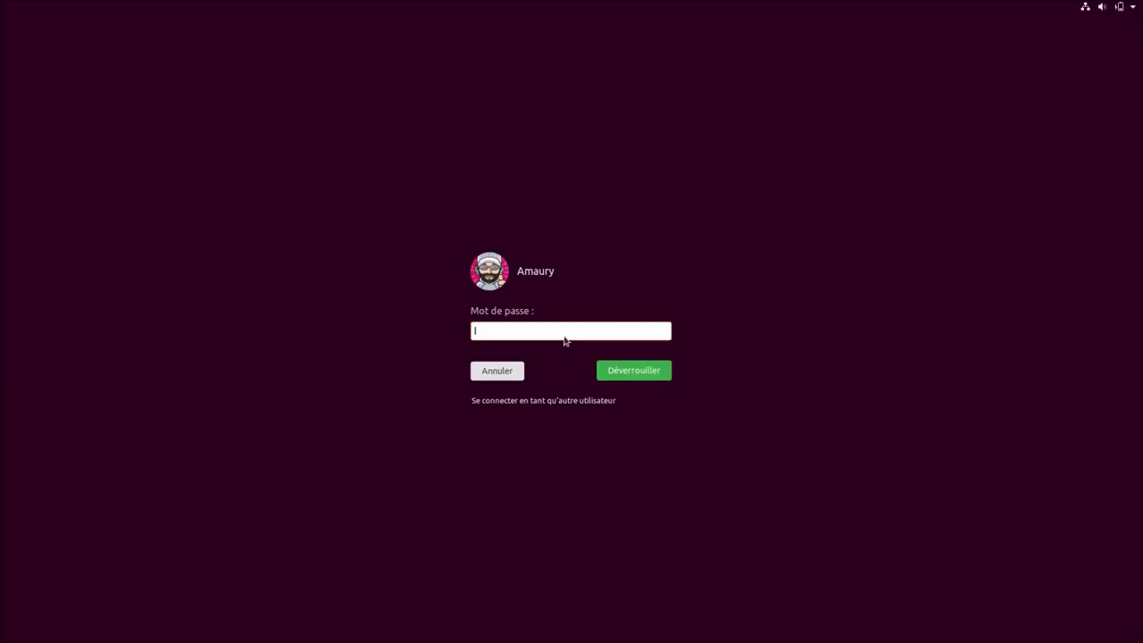
text(••••••••)
key(Return)
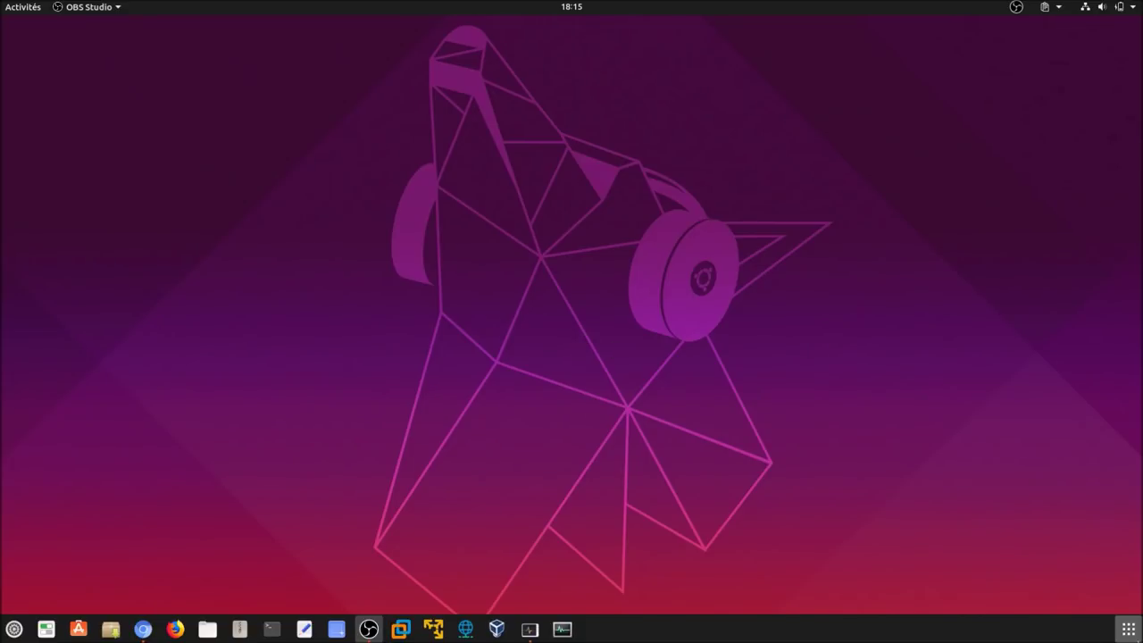
Step: Open Ajustements from the applications overview, view its Général settings, and close it
click(1128, 628)
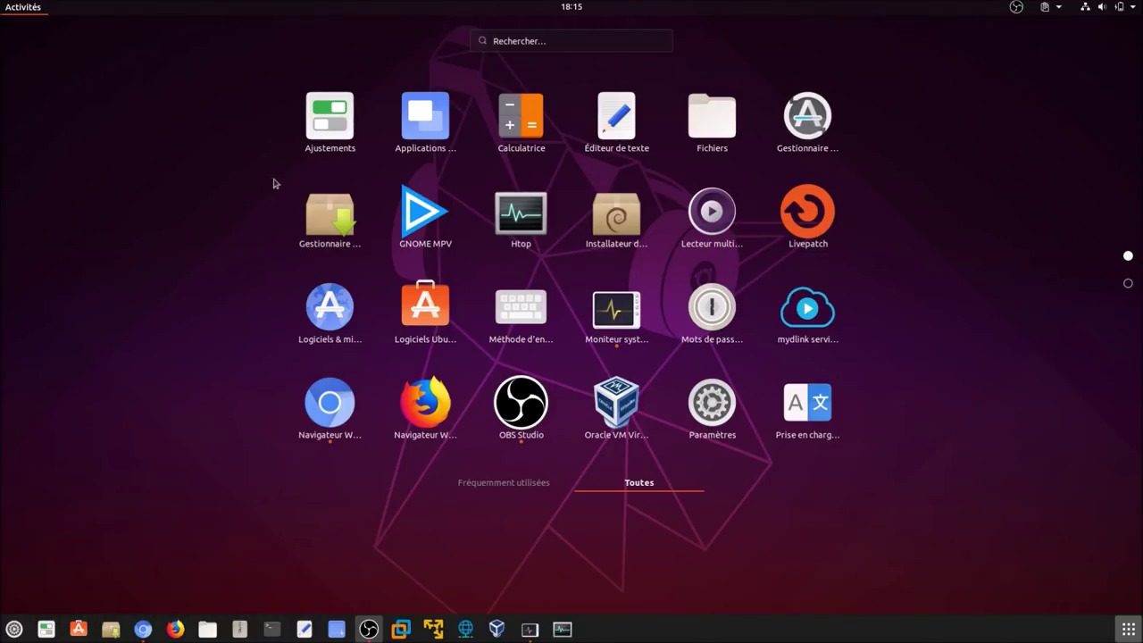
click(317, 136)
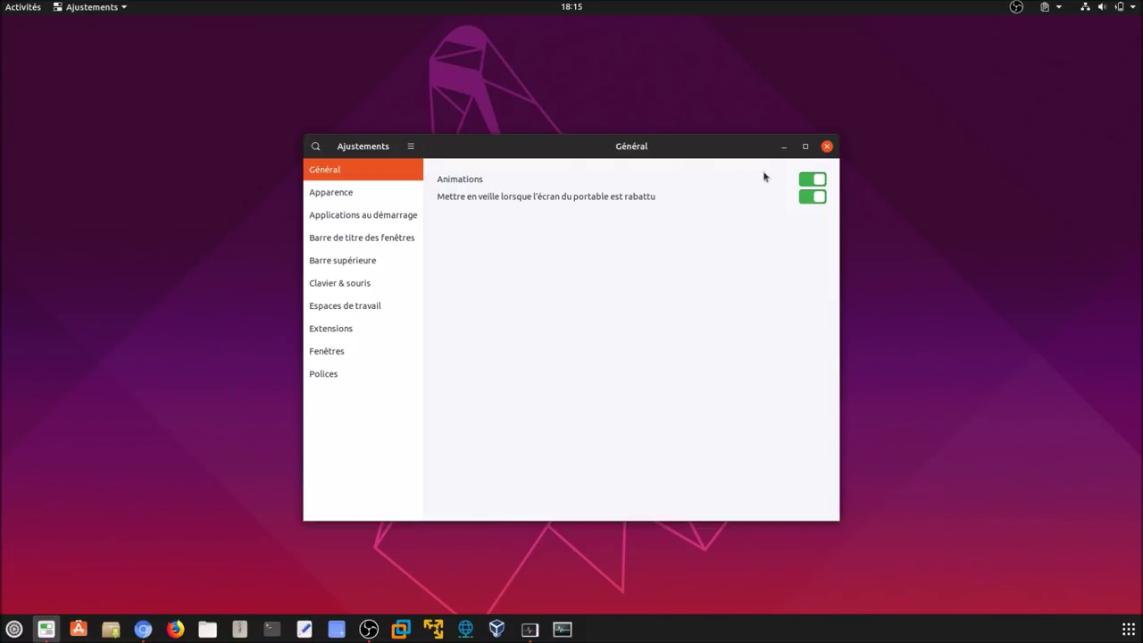
click(826, 145)
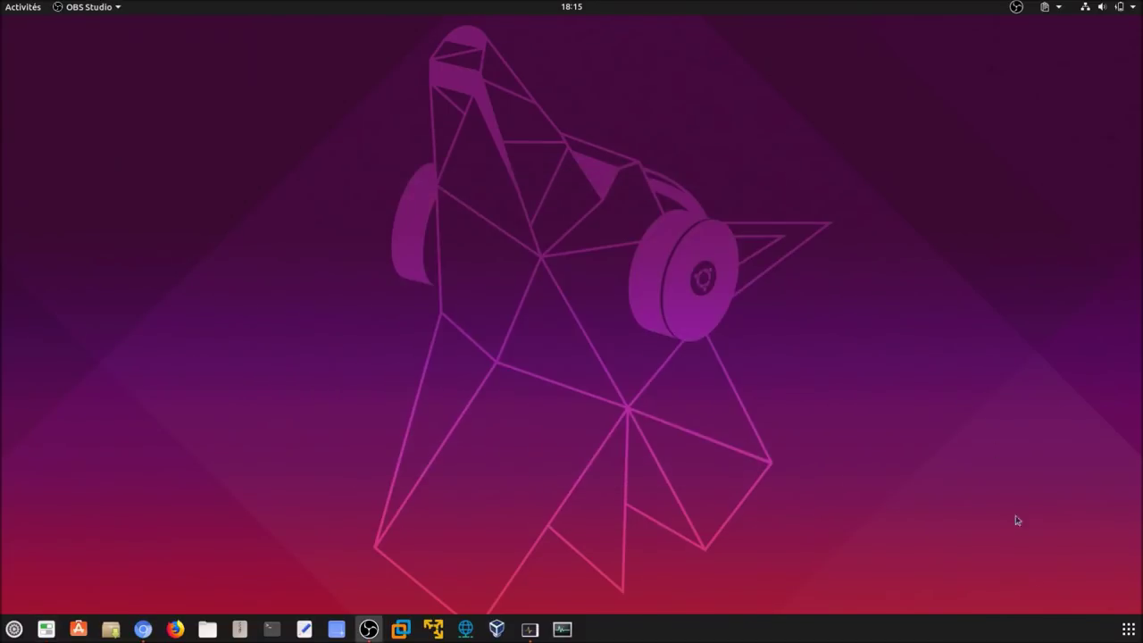
Step: Launch the Synaptic package manager, authenticate with the account password, view its main window, and close it
click(1128, 630)
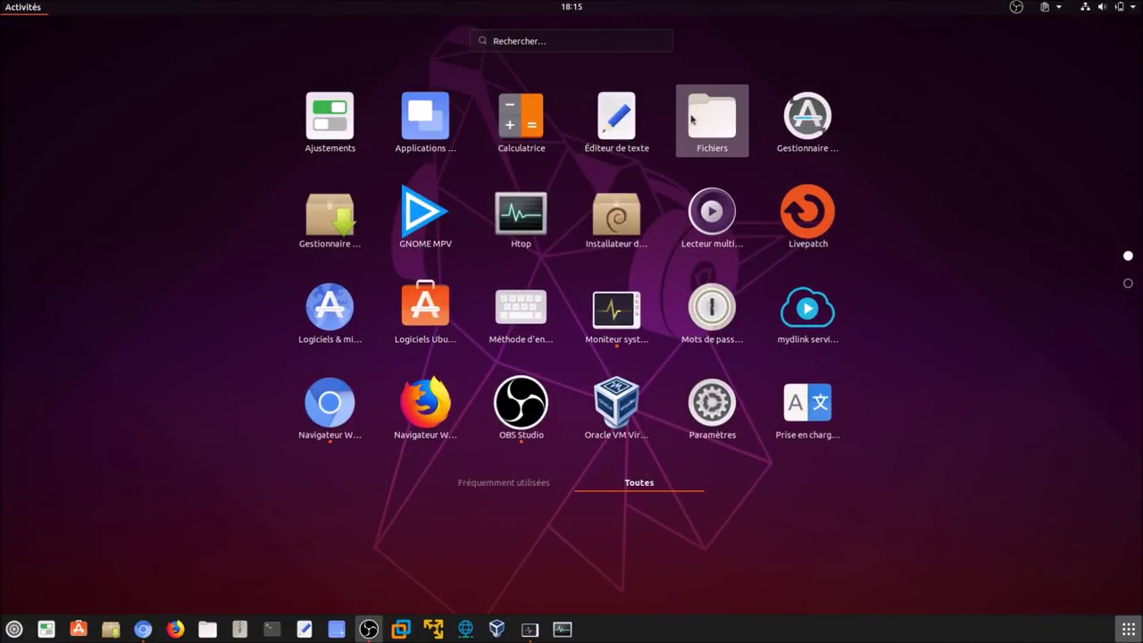
click(340, 210)
text(********)
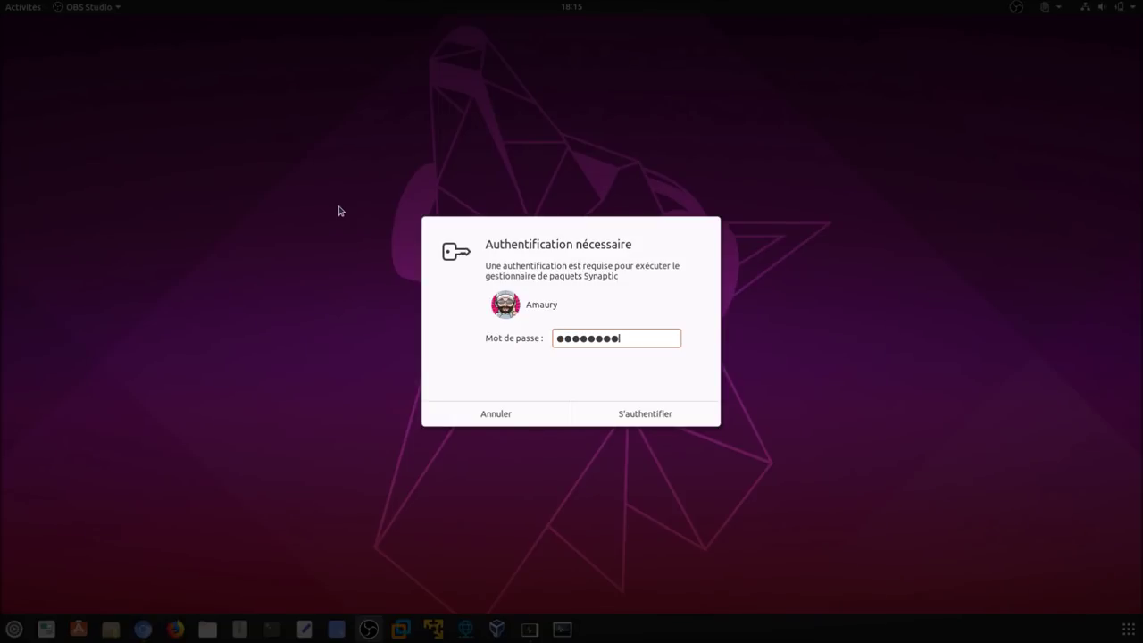
key(Return)
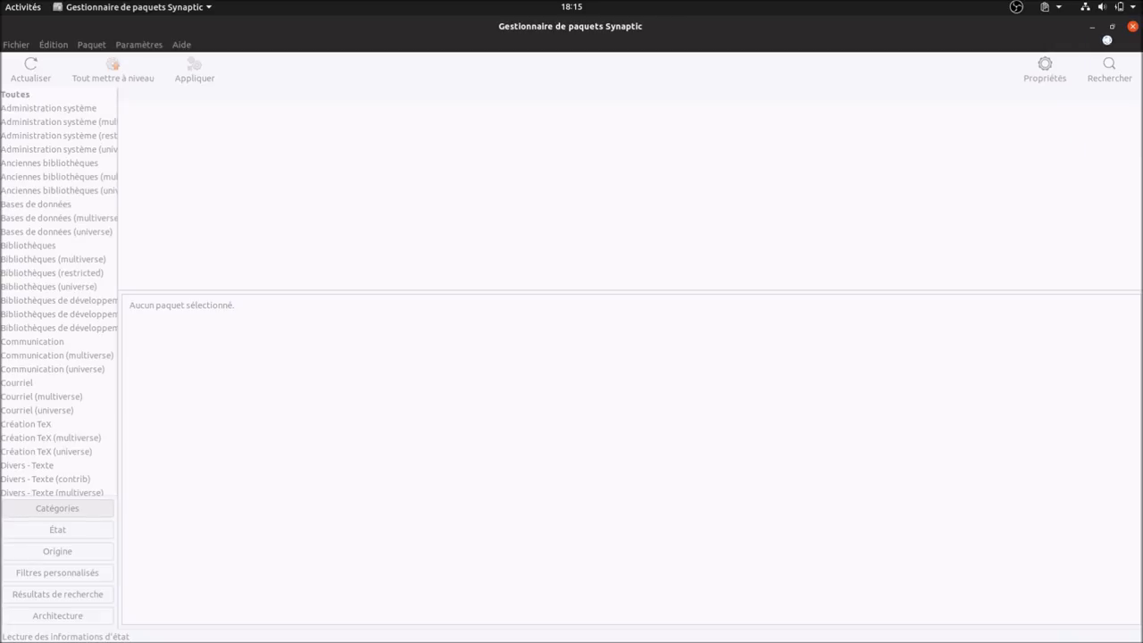
click(1131, 27)
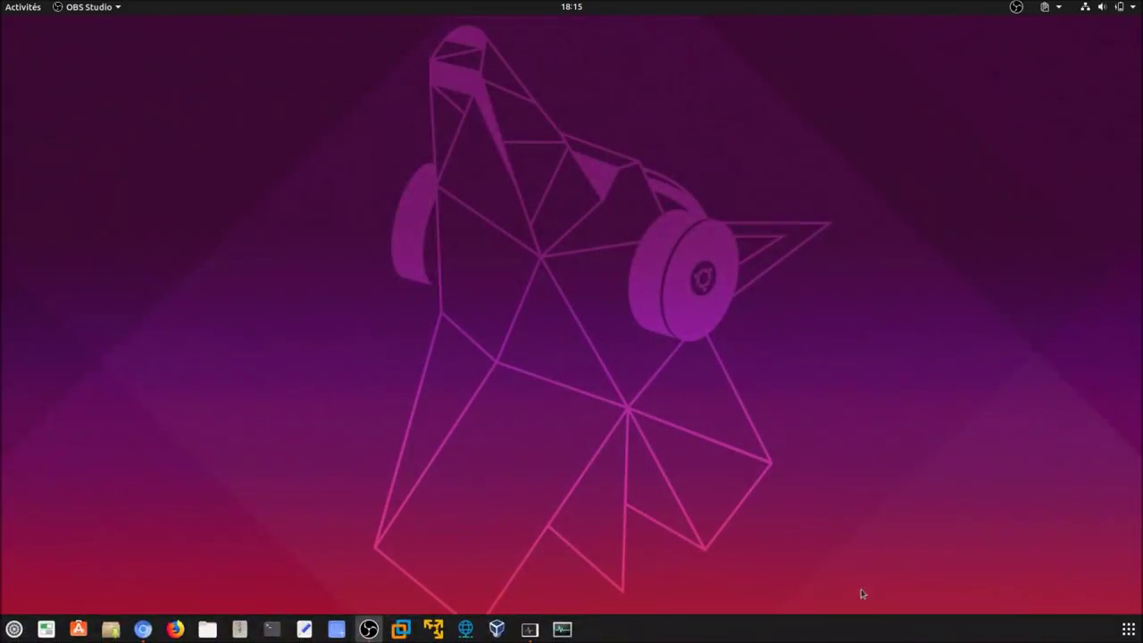
Step: Open the GNOME MPV and mpv media players one after the other, closing each after viewing it
click(1129, 629)
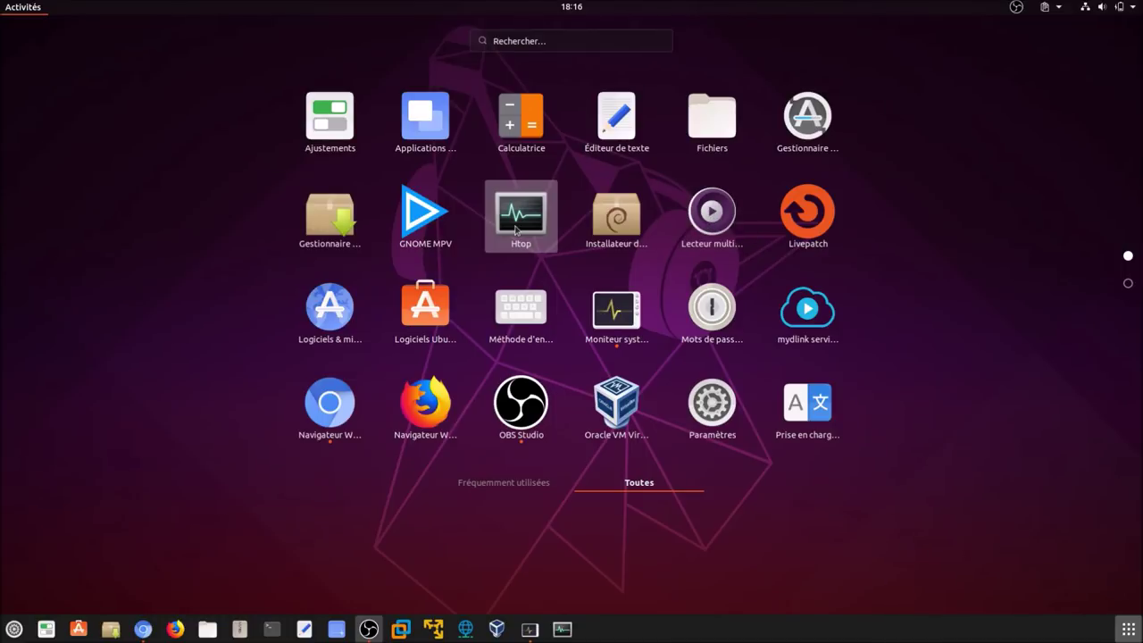
click(427, 223)
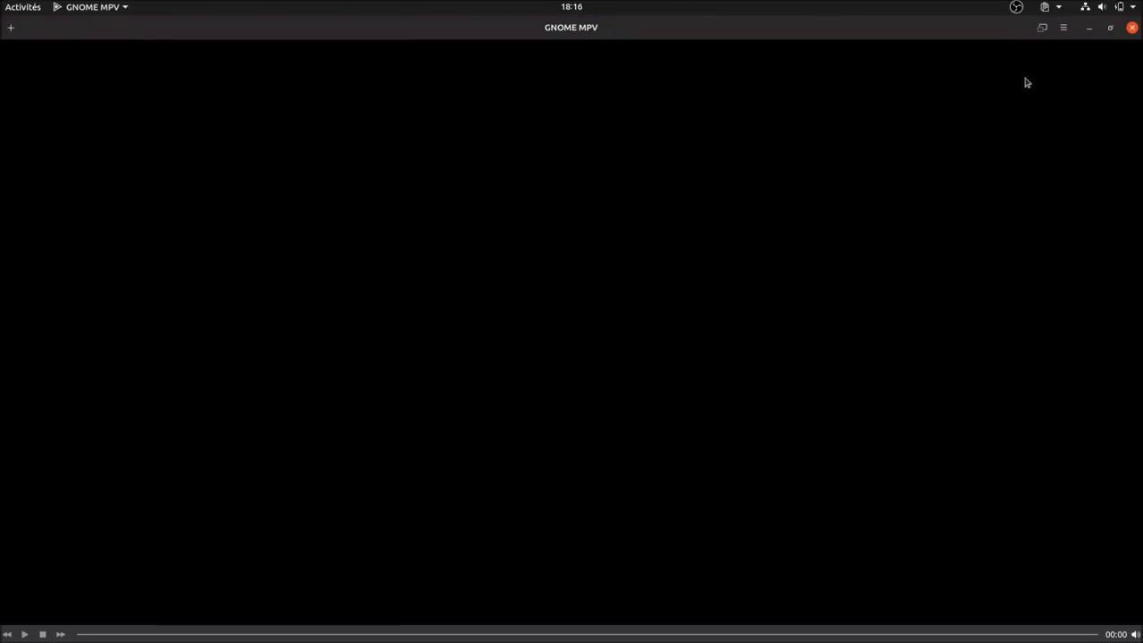
click(1131, 28)
click(1129, 628)
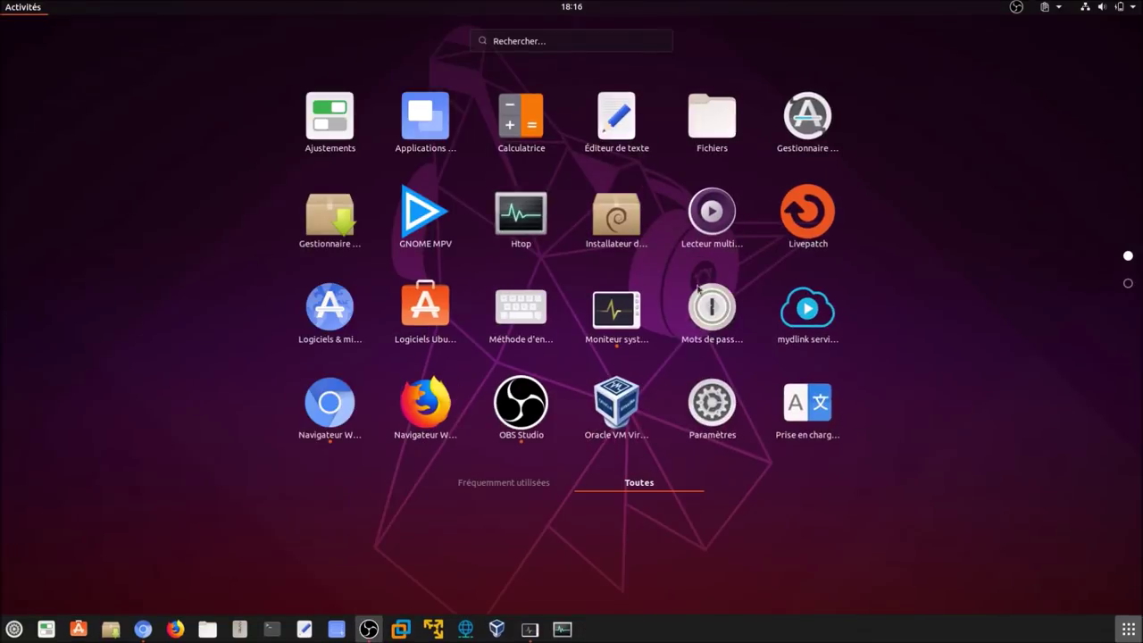
click(711, 225)
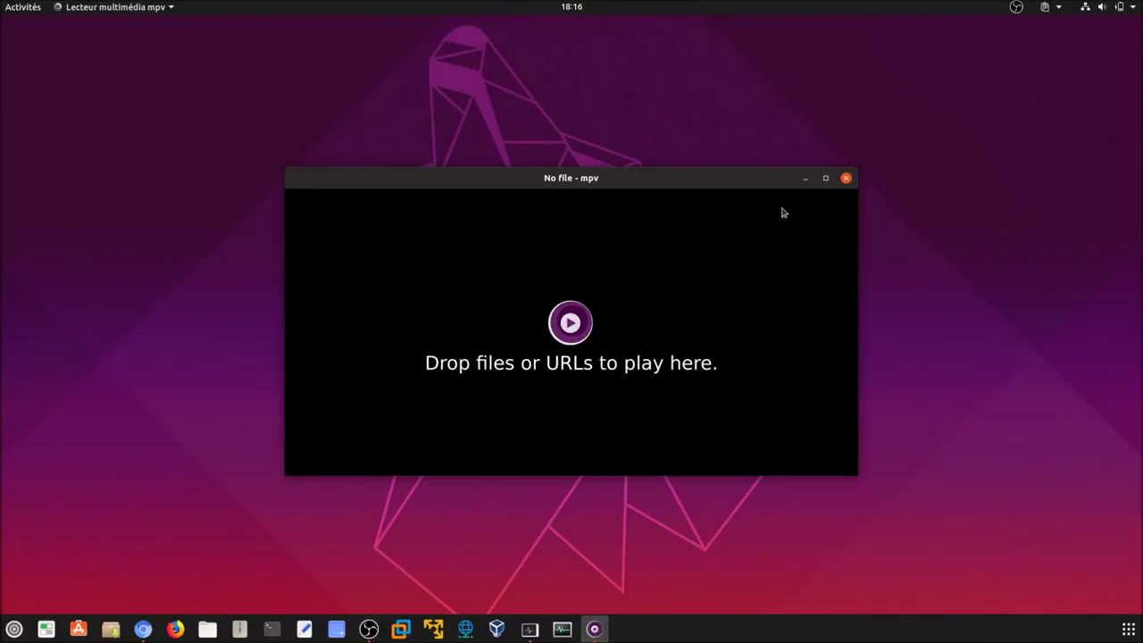
click(847, 179)
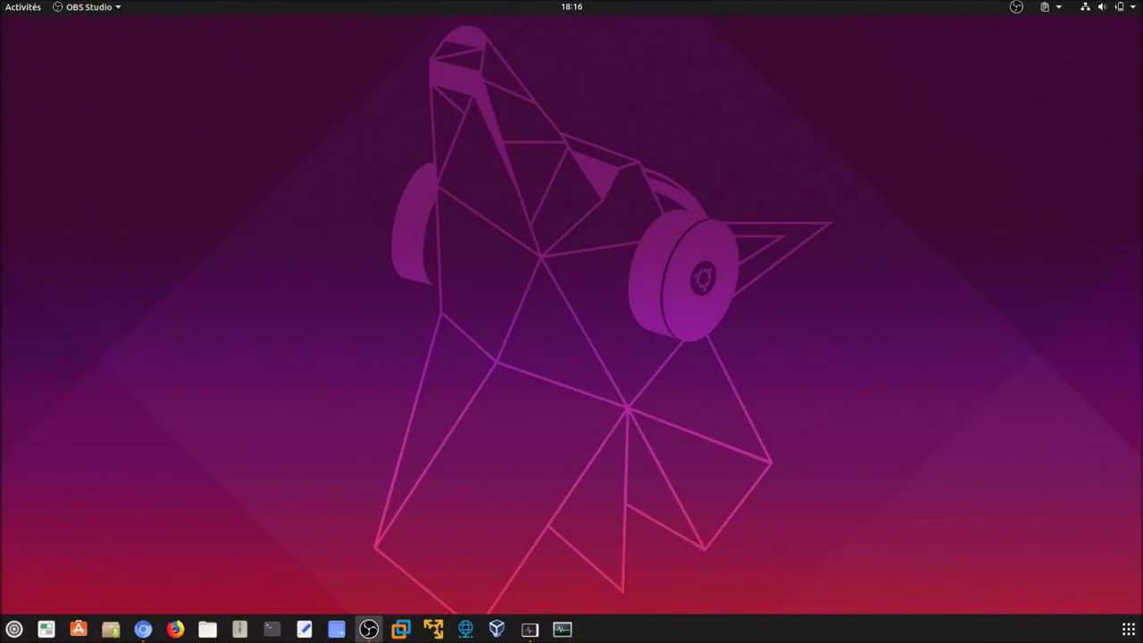
Step: Launch Htop to view the running processes and system load, and close its window
click(1128, 629)
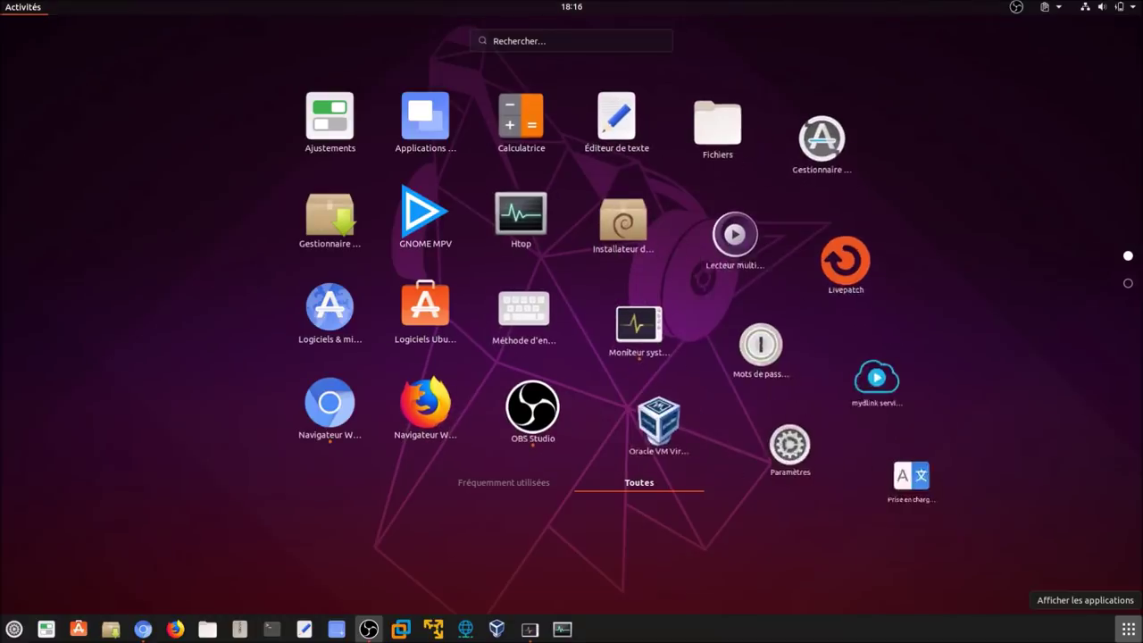
click(503, 215)
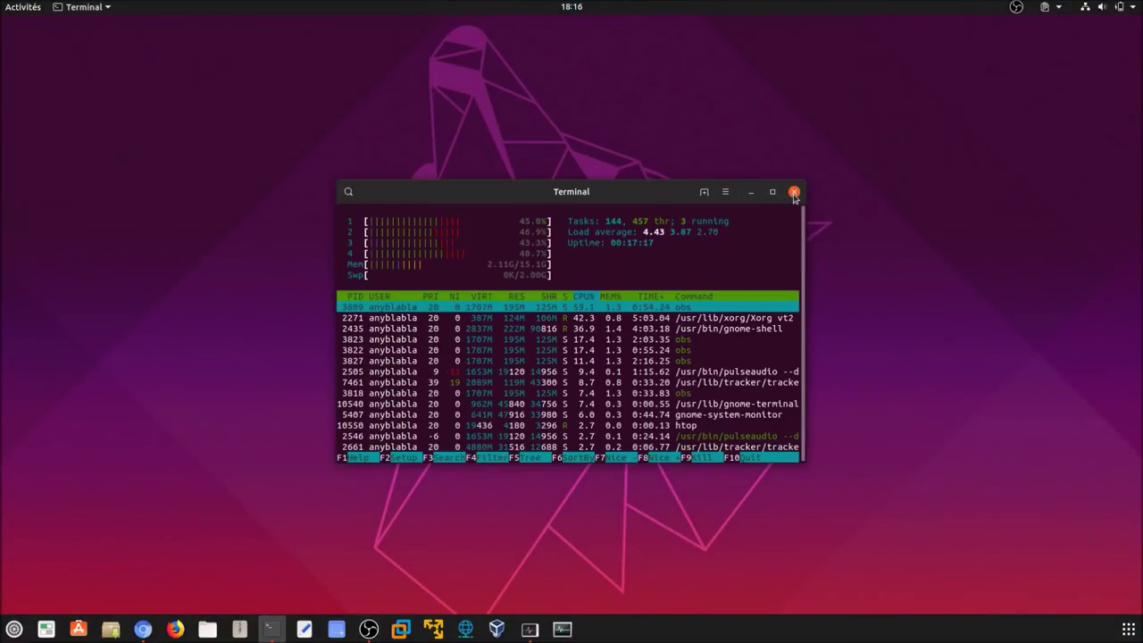
click(794, 192)
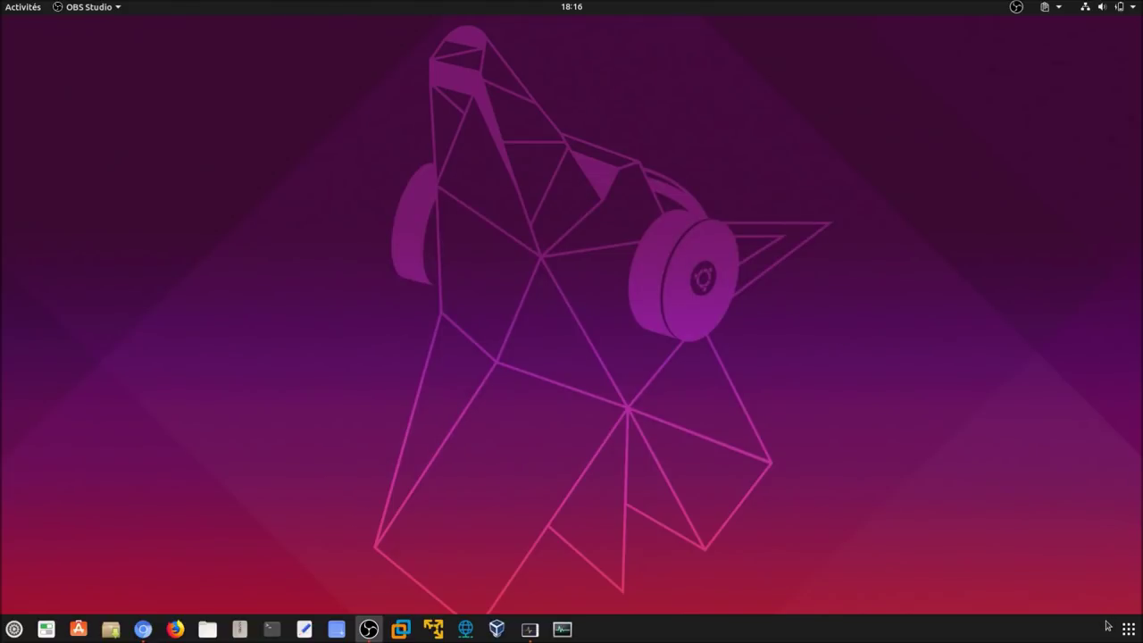
Step: Run nmon in a new terminal to view its start screen, and close the terminal despite the active process
click(272, 628)
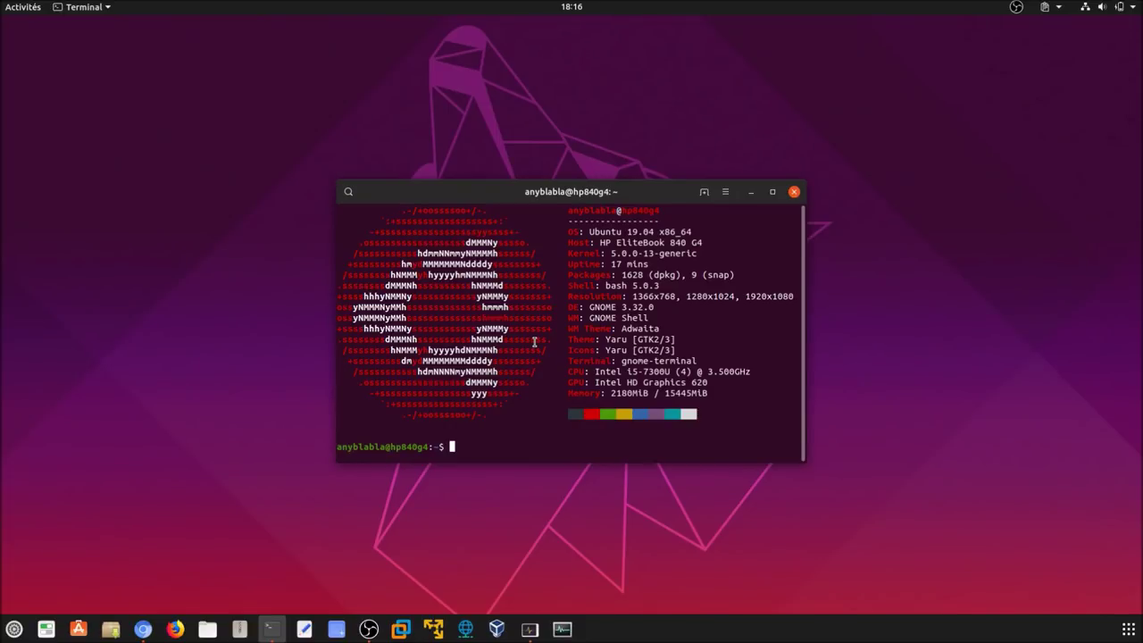
text(nmc)
text(nmon)
key(Return)
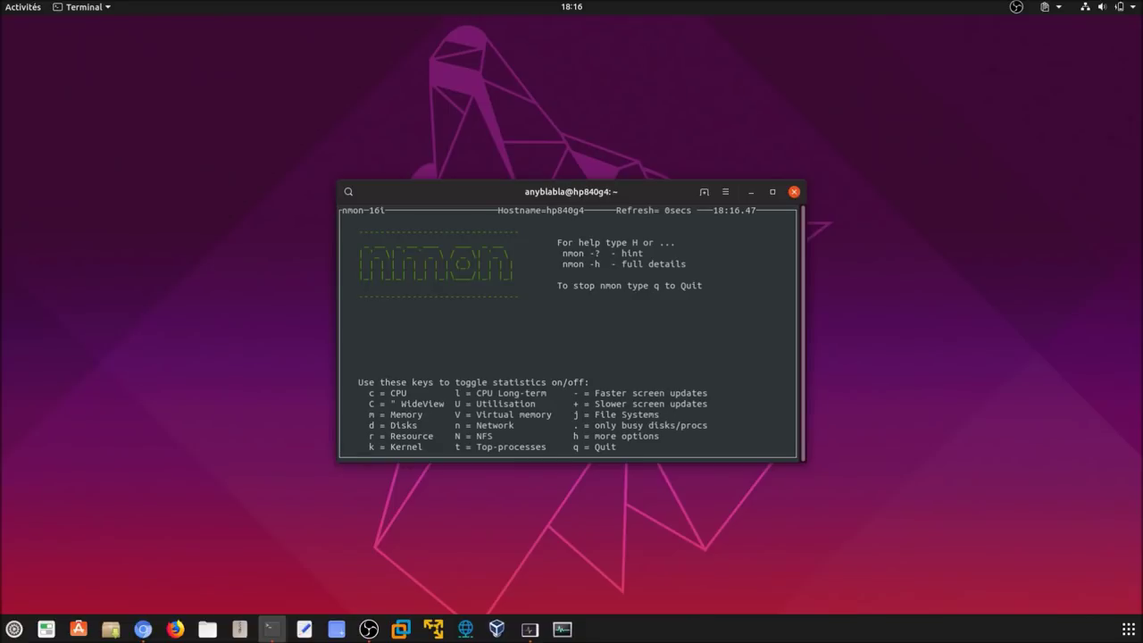
click(794, 192)
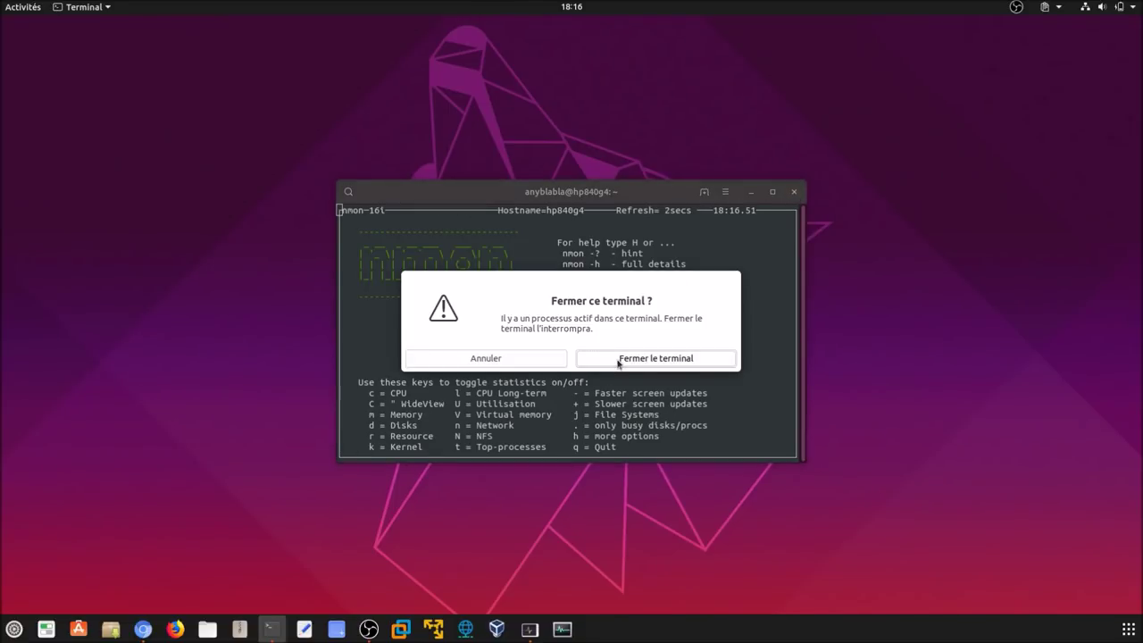
click(620, 364)
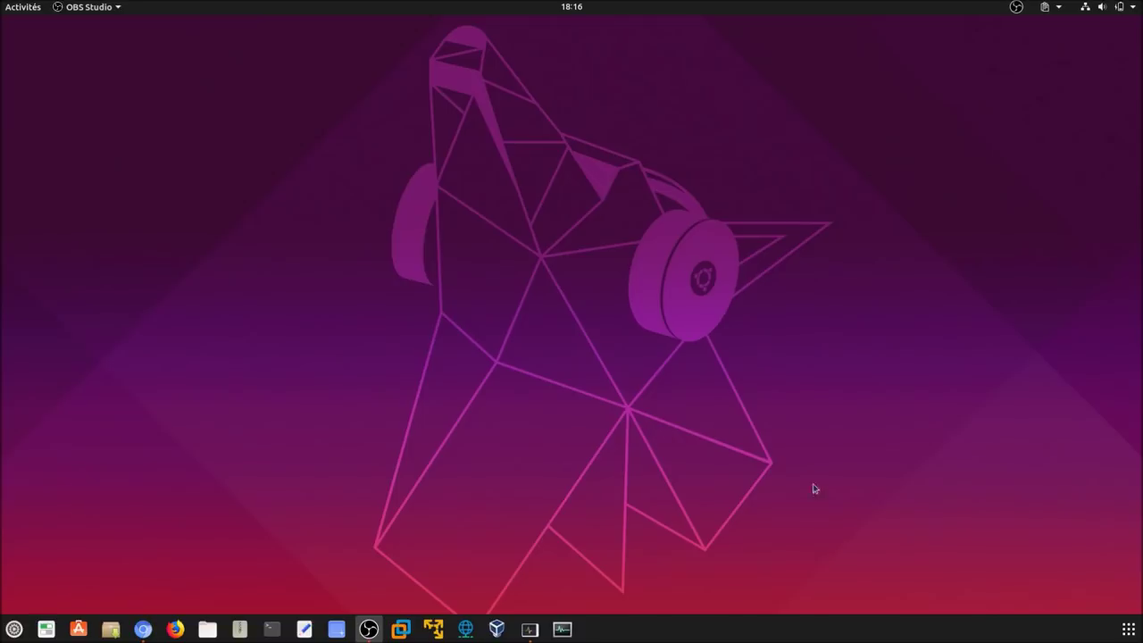
Step: Open the Gdebi package installer, view its About information, and close the installer
click(1125, 634)
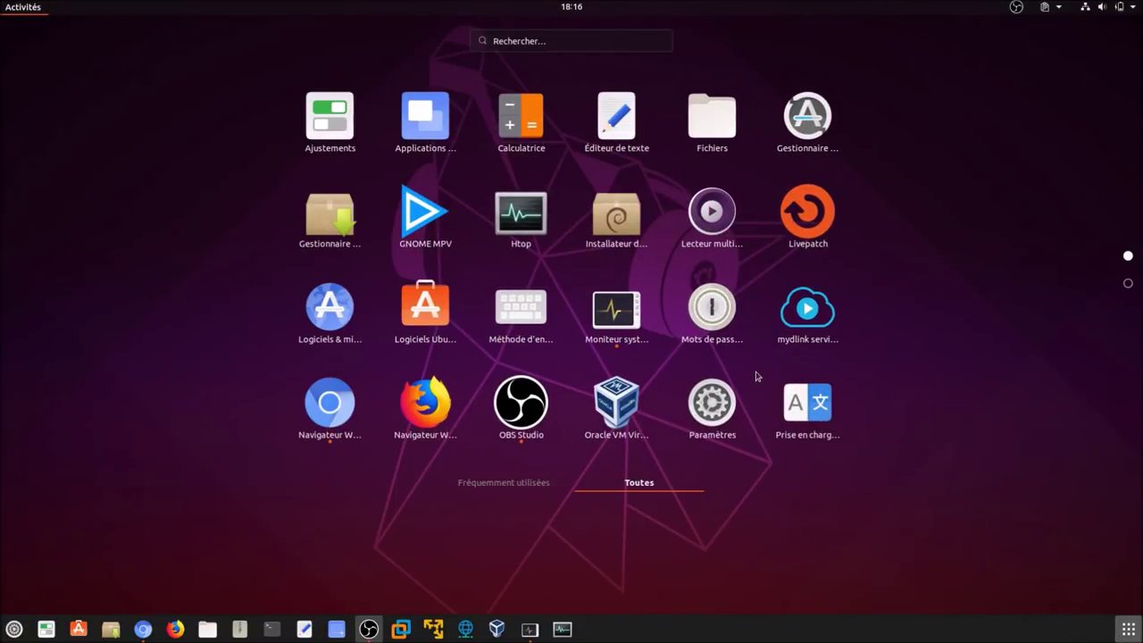
click(615, 222)
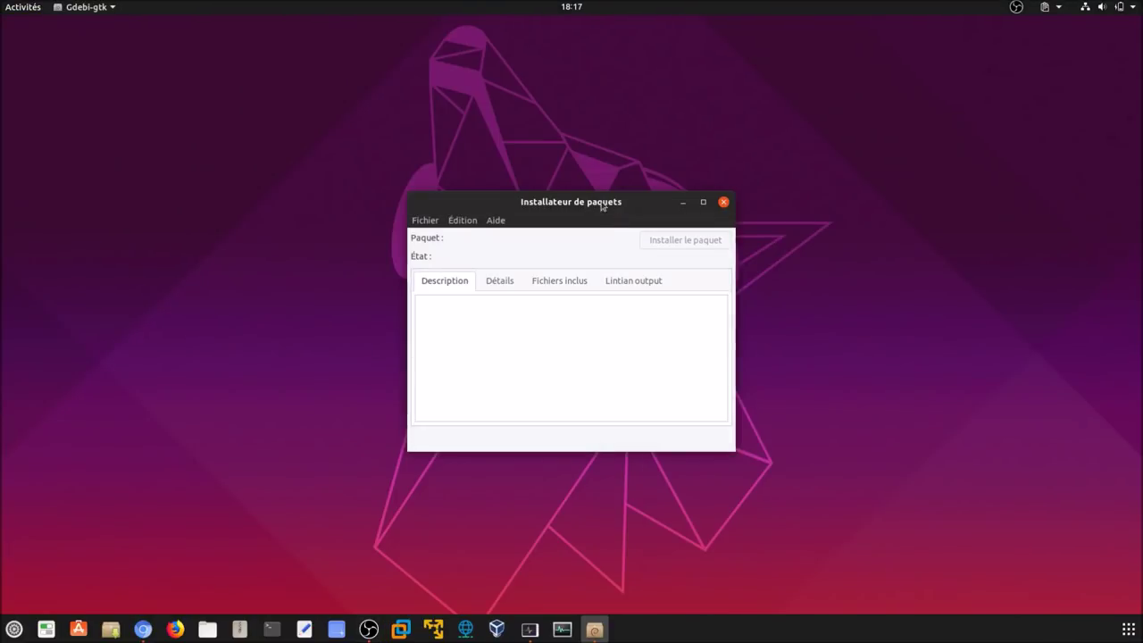
click(502, 221)
click(505, 243)
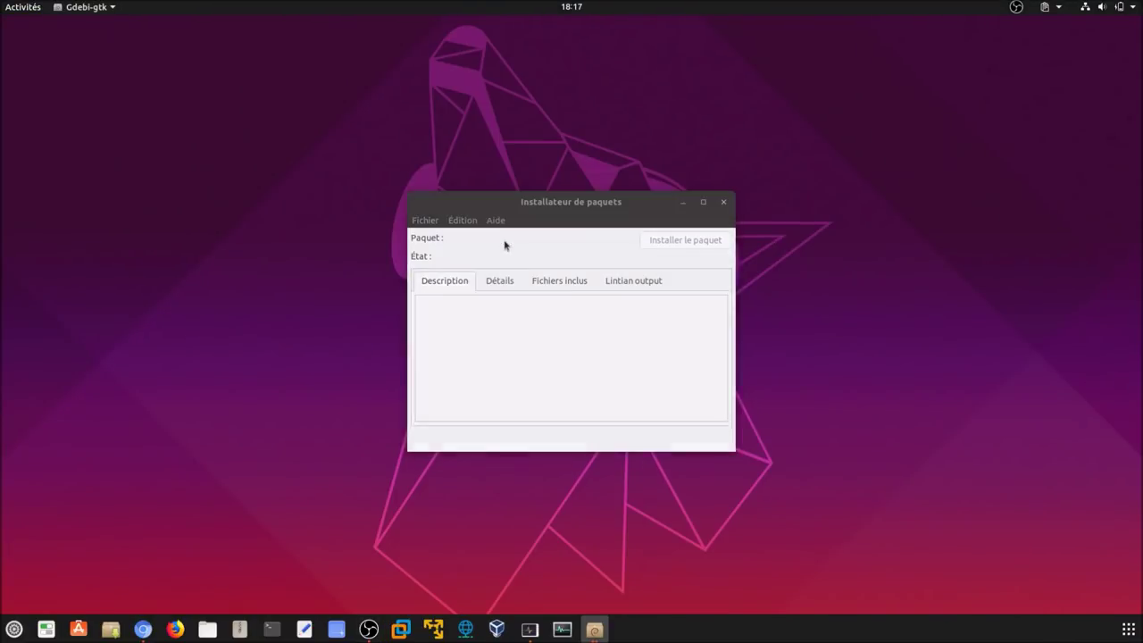
click(684, 258)
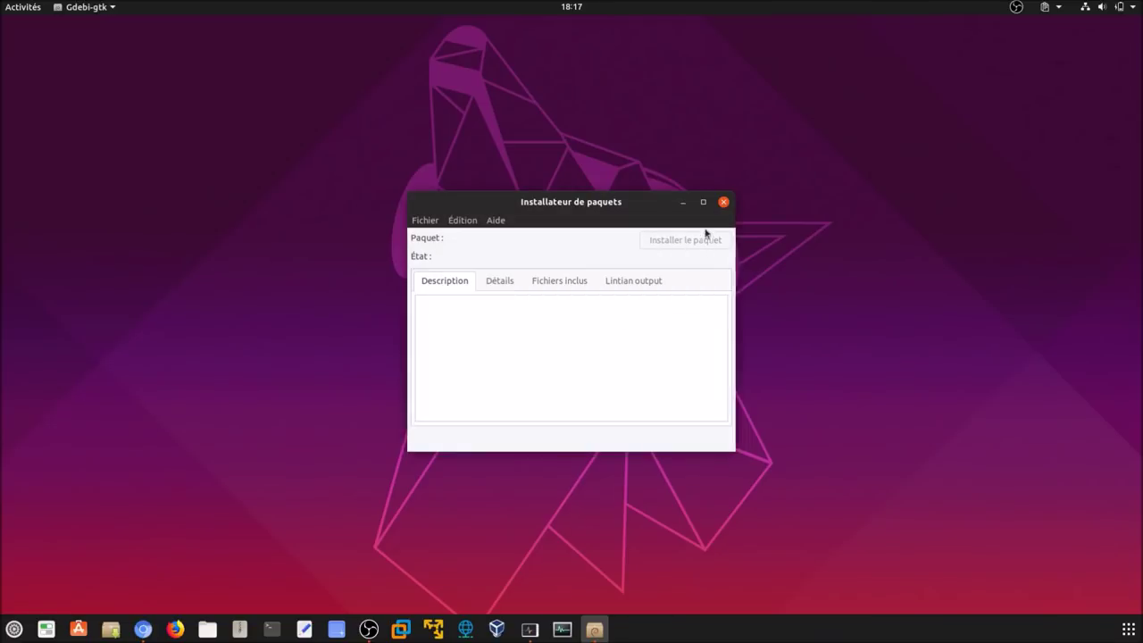
click(724, 202)
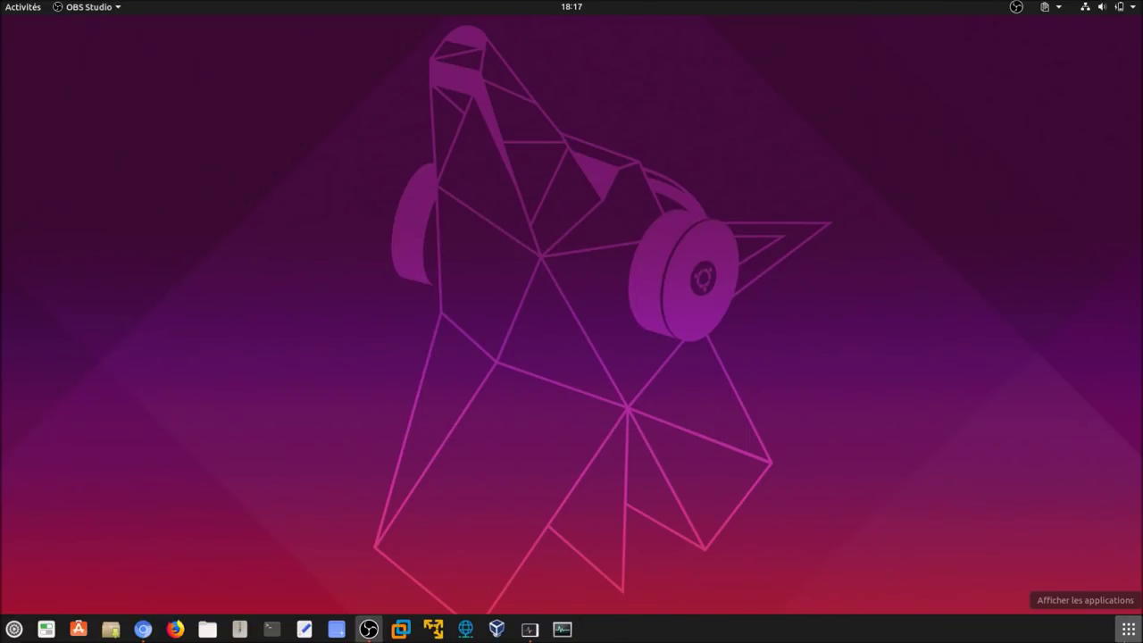
Step: Open Chromium and check its version on the About page, then close that page and minimize the browser
click(1128, 629)
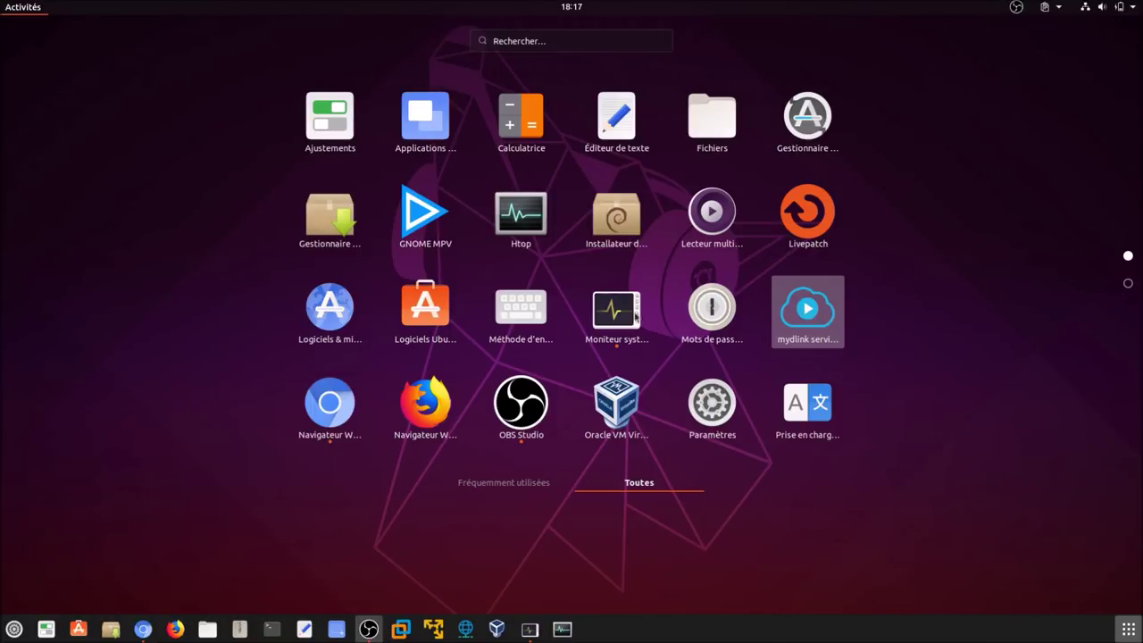
click(310, 408)
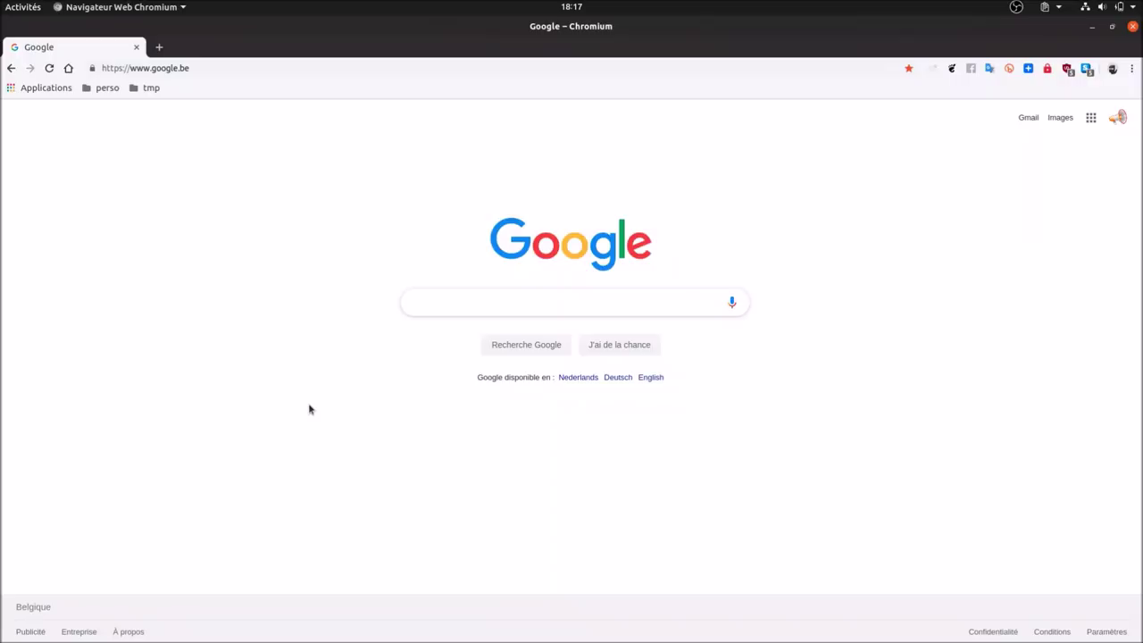
click(1132, 69)
click(960, 303)
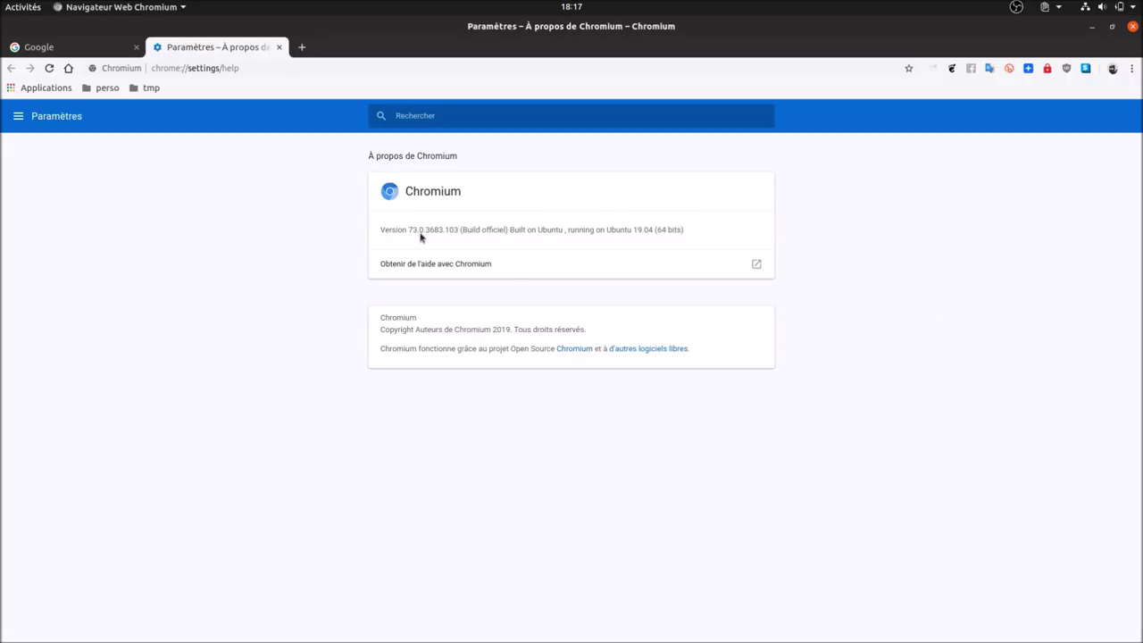
click(278, 47)
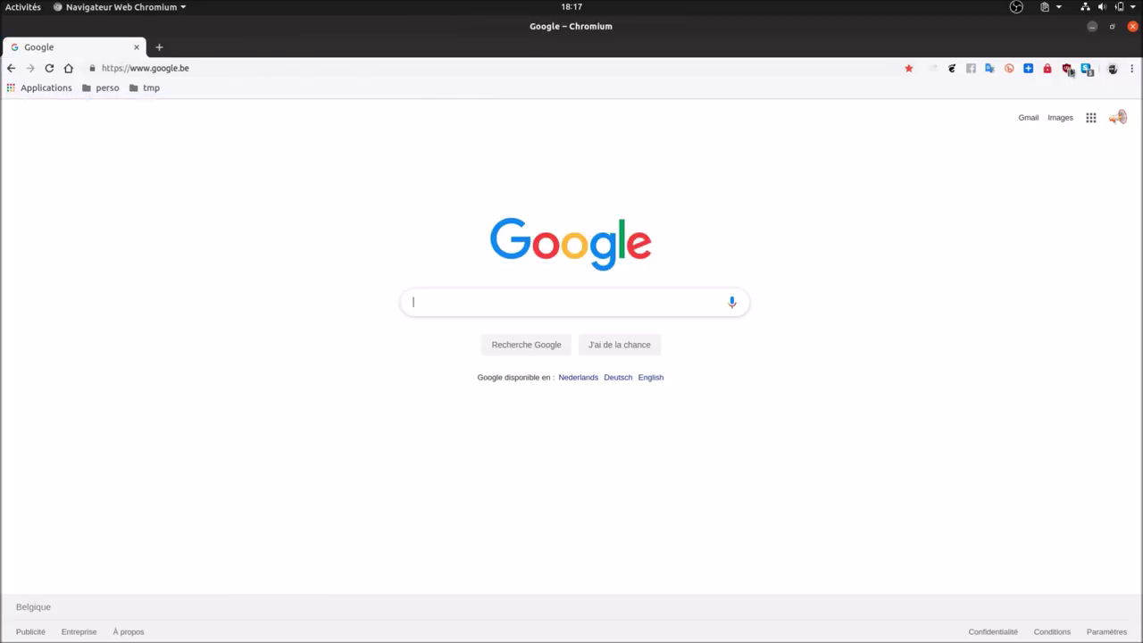
click(1092, 26)
Step: Bring up the OBS Studio window to view its version, and hide it again
click(1129, 628)
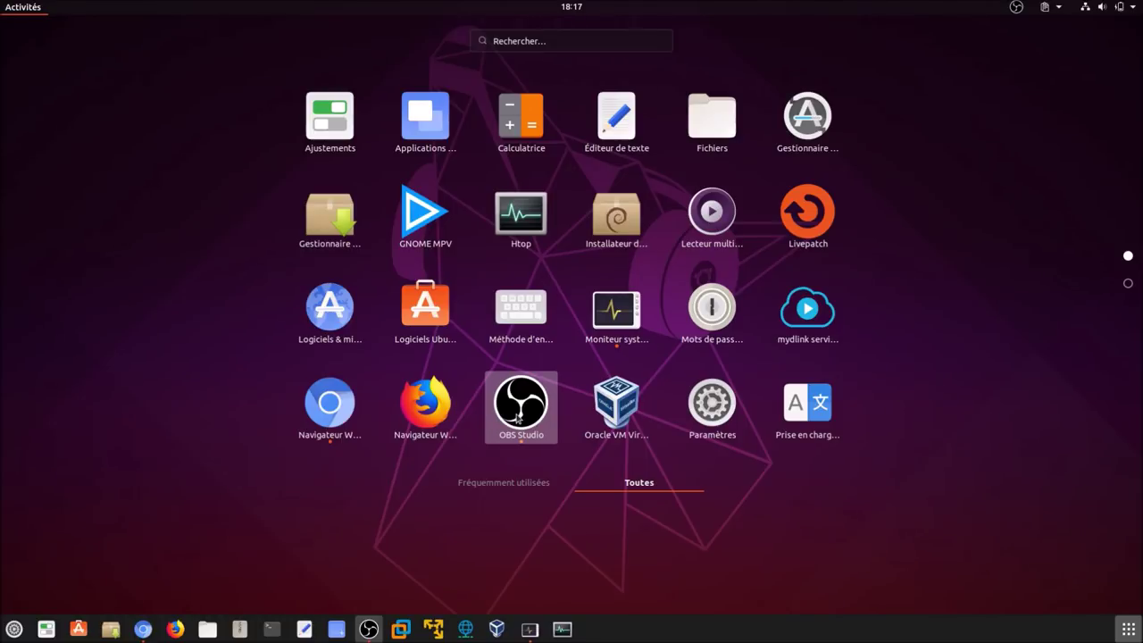
click(1127, 630)
click(845, 518)
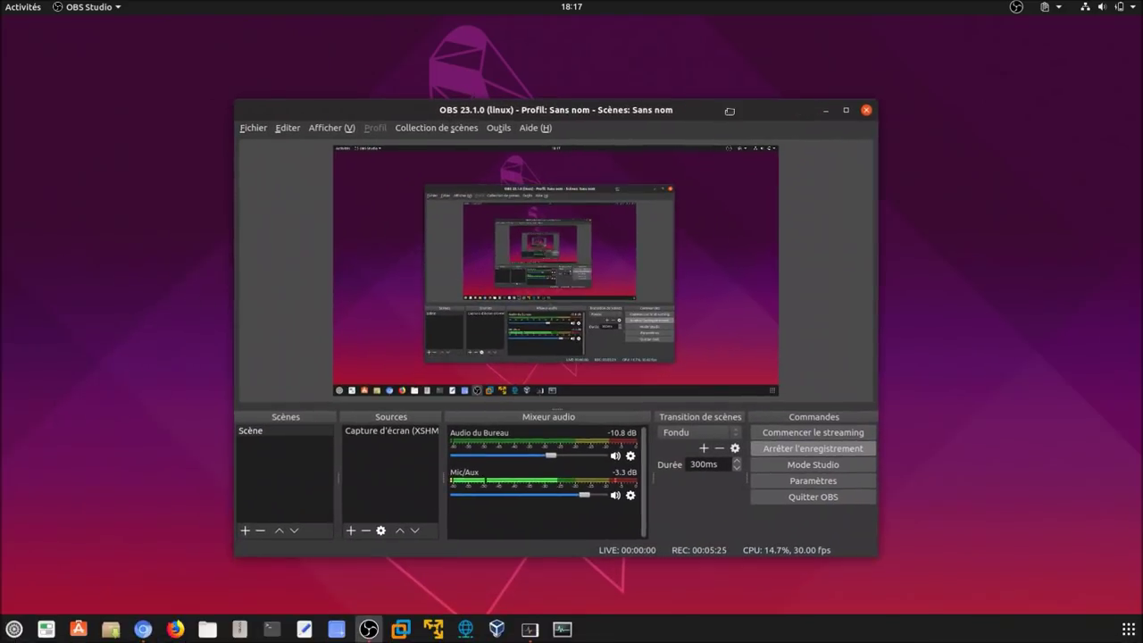
key(super+h)
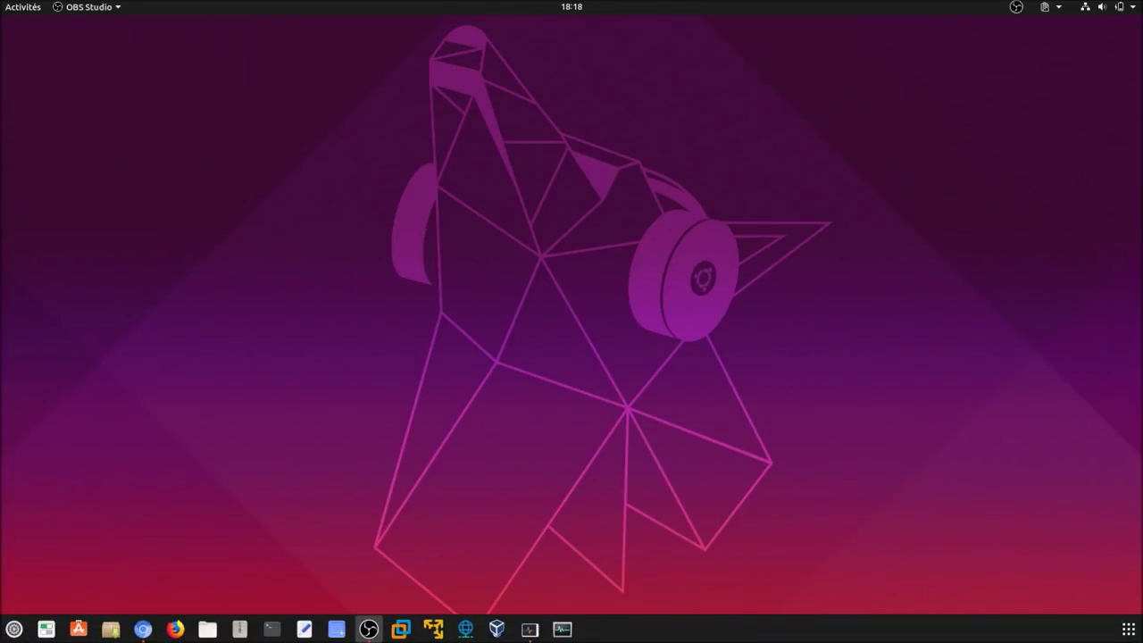
Step: Open Oracle VM VirtualBox from the applications list, check its version in the About dialog, and close it
click(1127, 630)
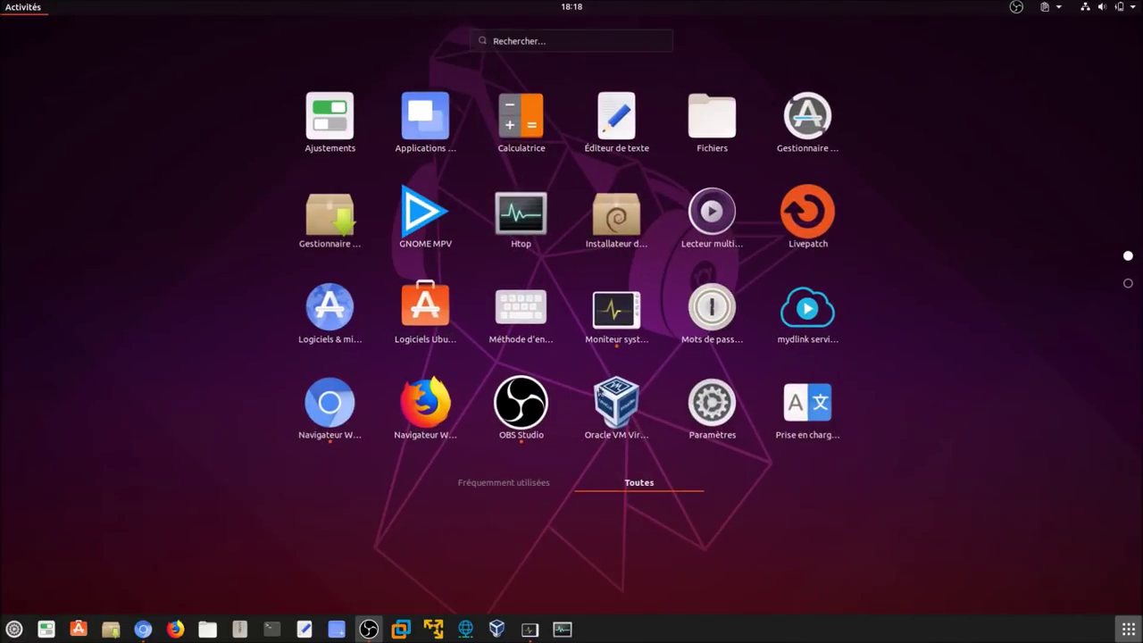
click(614, 418)
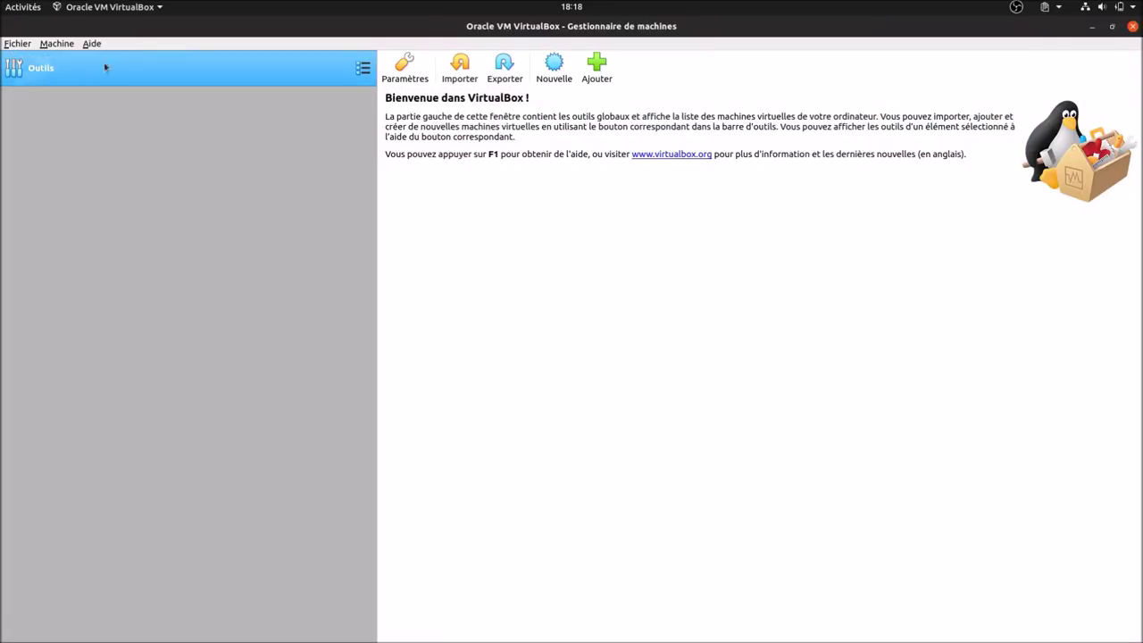
click(91, 45)
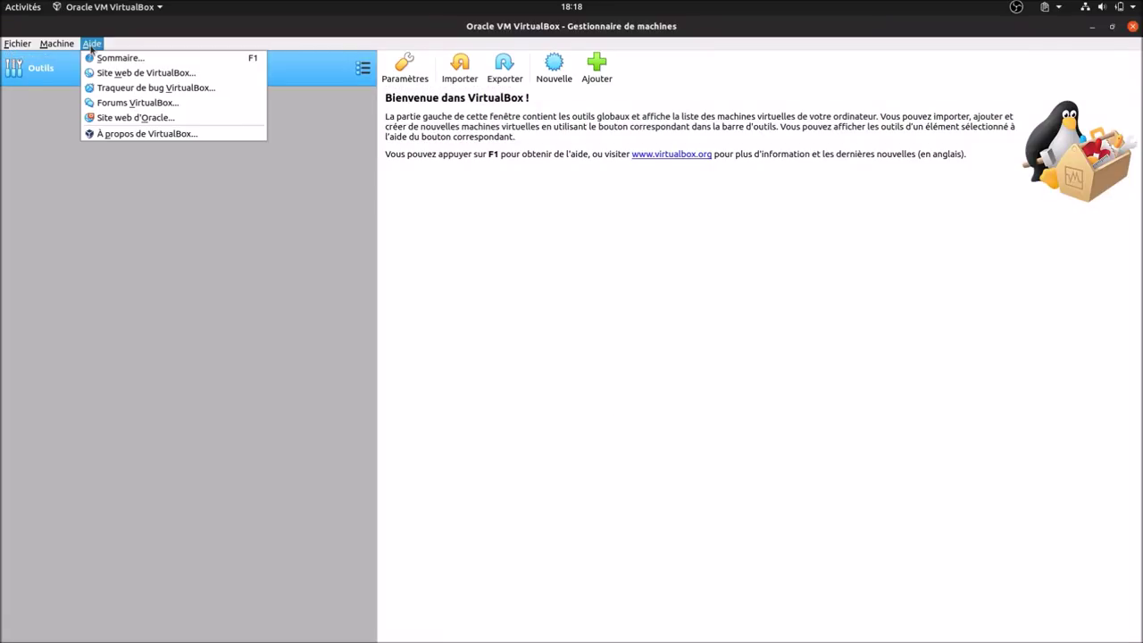
click(126, 134)
click(750, 449)
click(1132, 26)
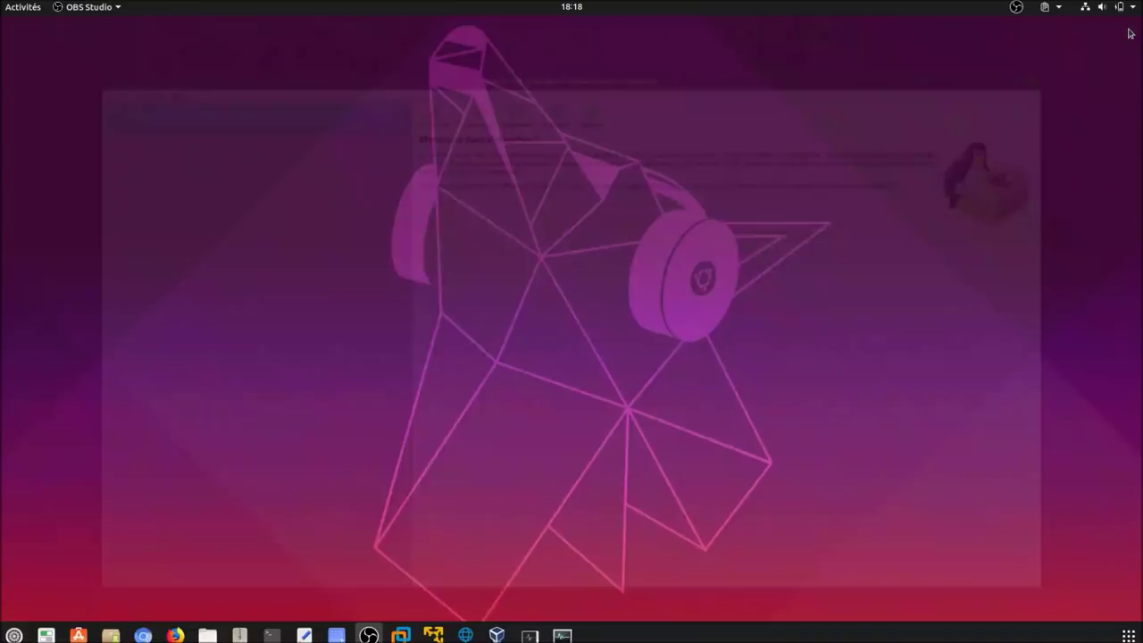
Step: Show the second page of installed applications and look through the contents of the Utilitaires folder
click(1128, 631)
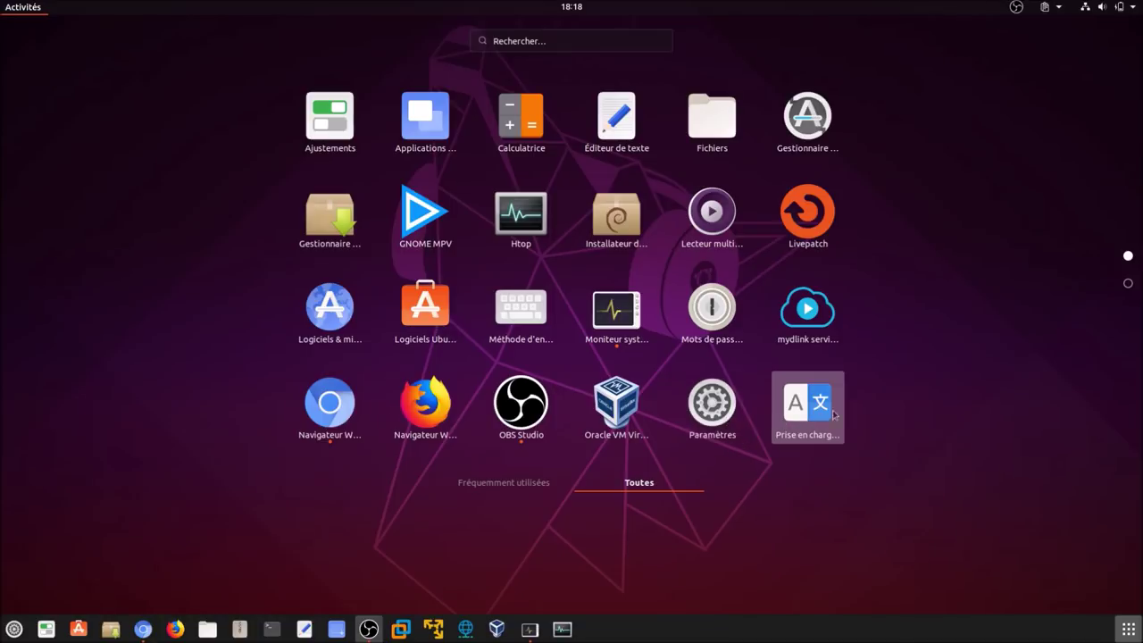
scroll(882, 408, down, 1)
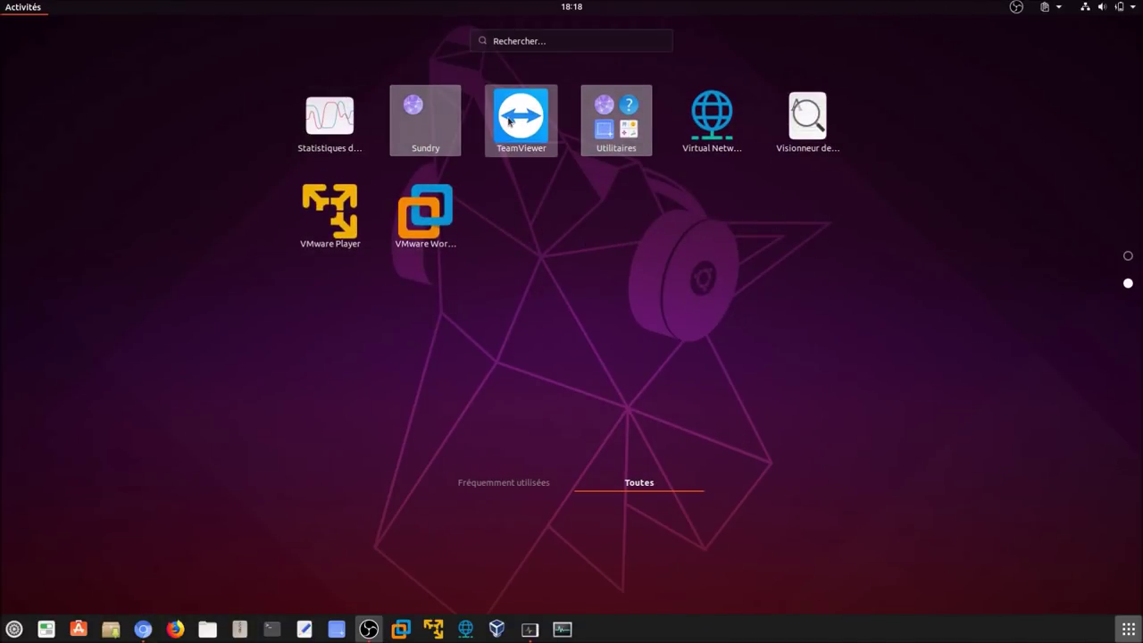
click(579, 138)
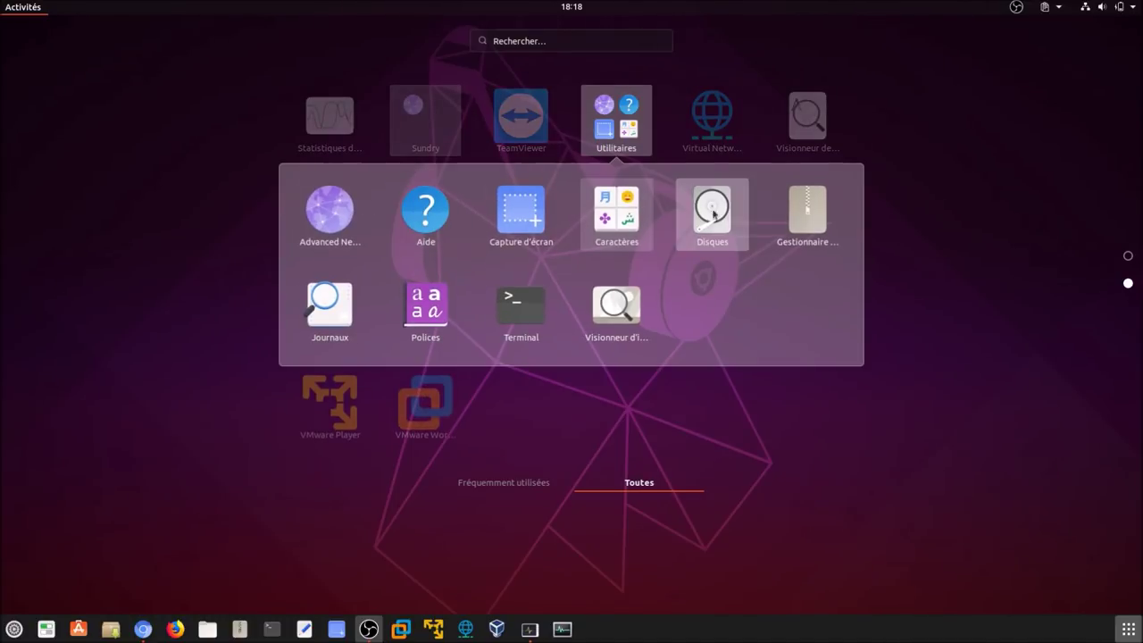
click(622, 122)
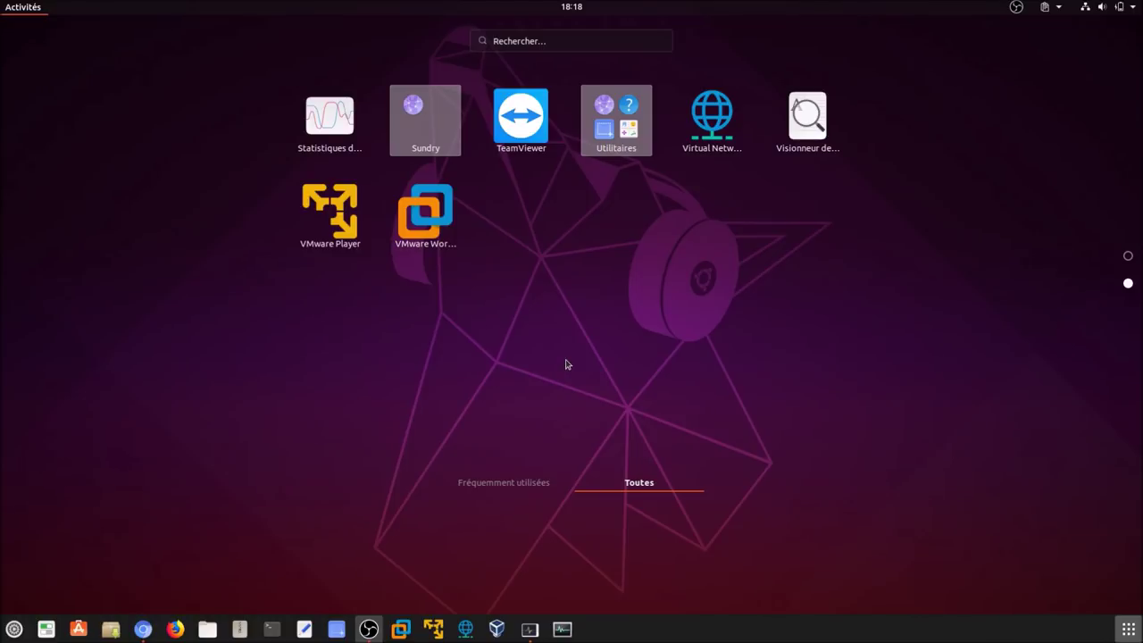
Step: Launch VMware Workstation and VMware Player, and check Workstation's version in its About dialog
click(433, 220)
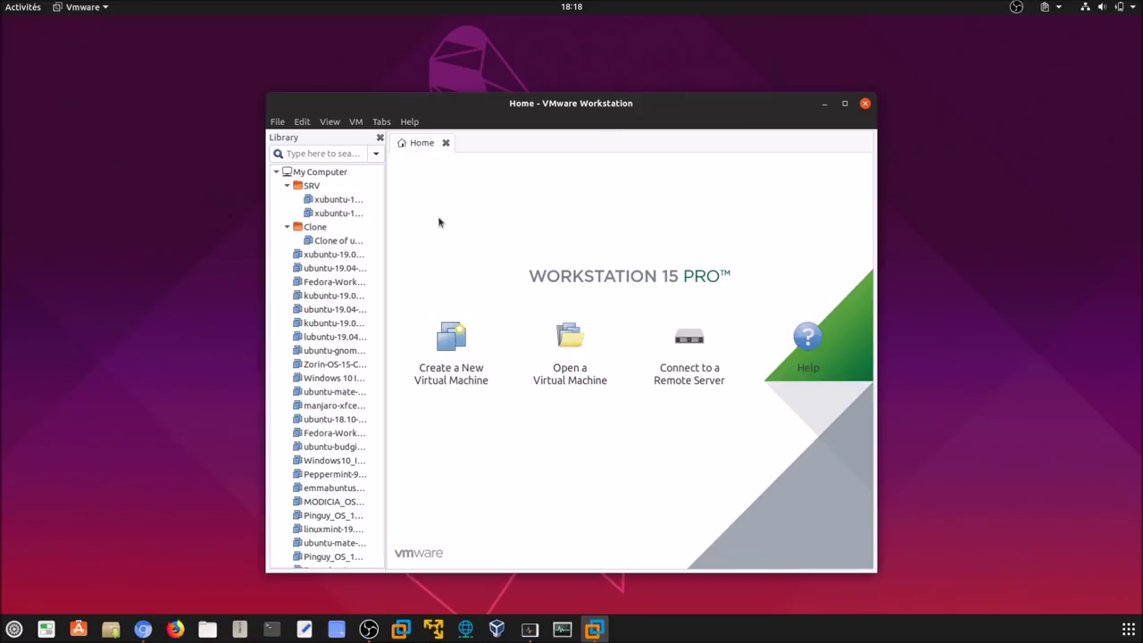
click(433, 630)
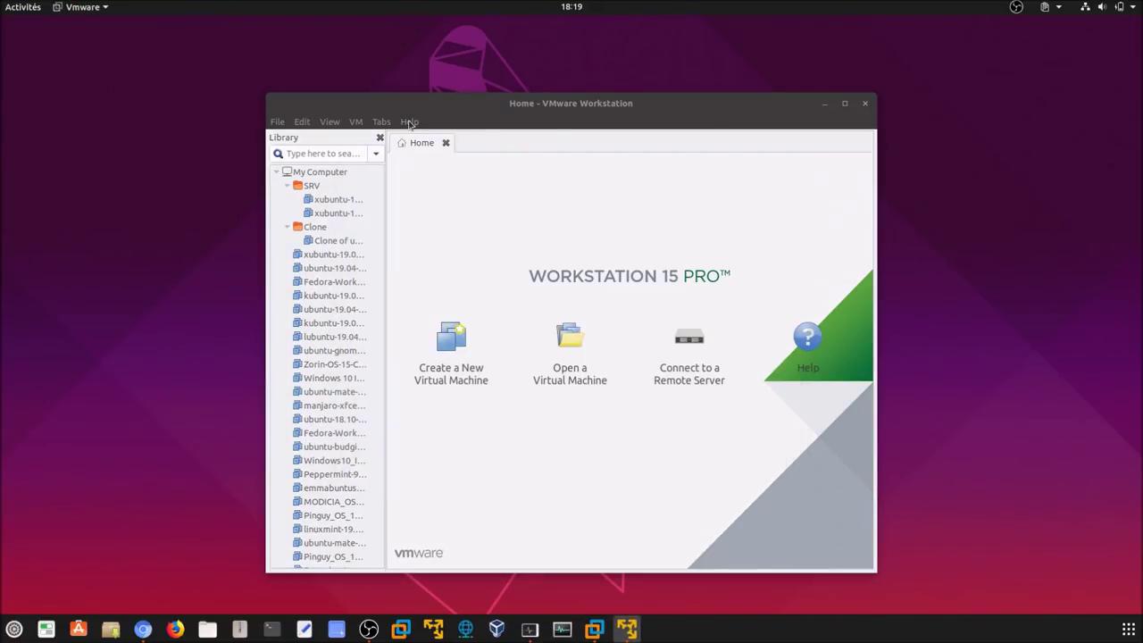
click(409, 121)
click(452, 257)
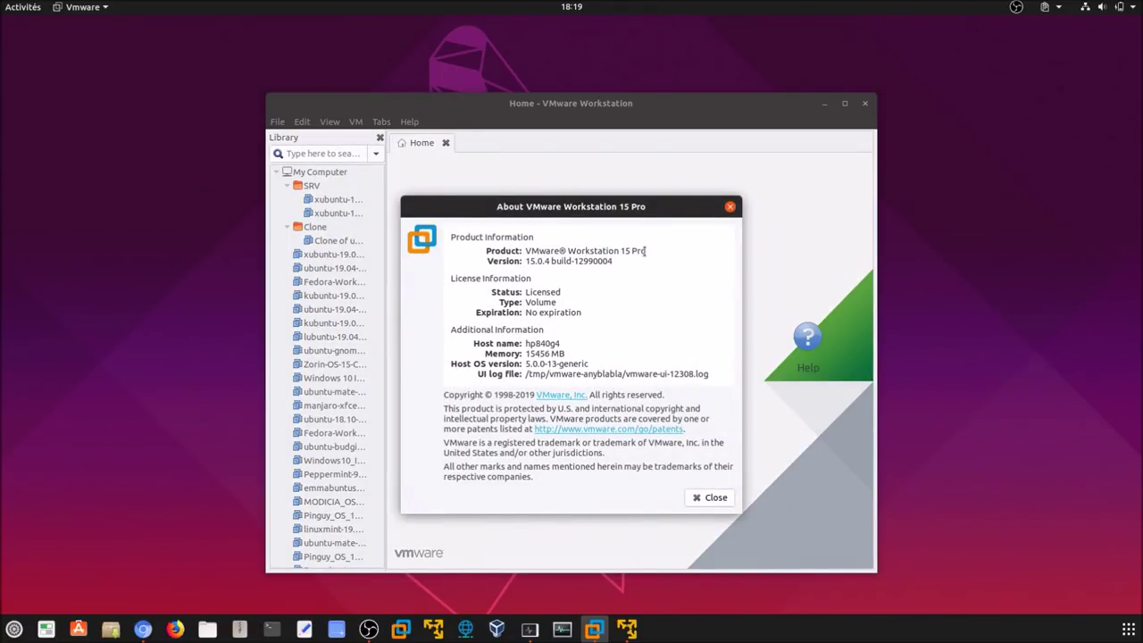
click(730, 206)
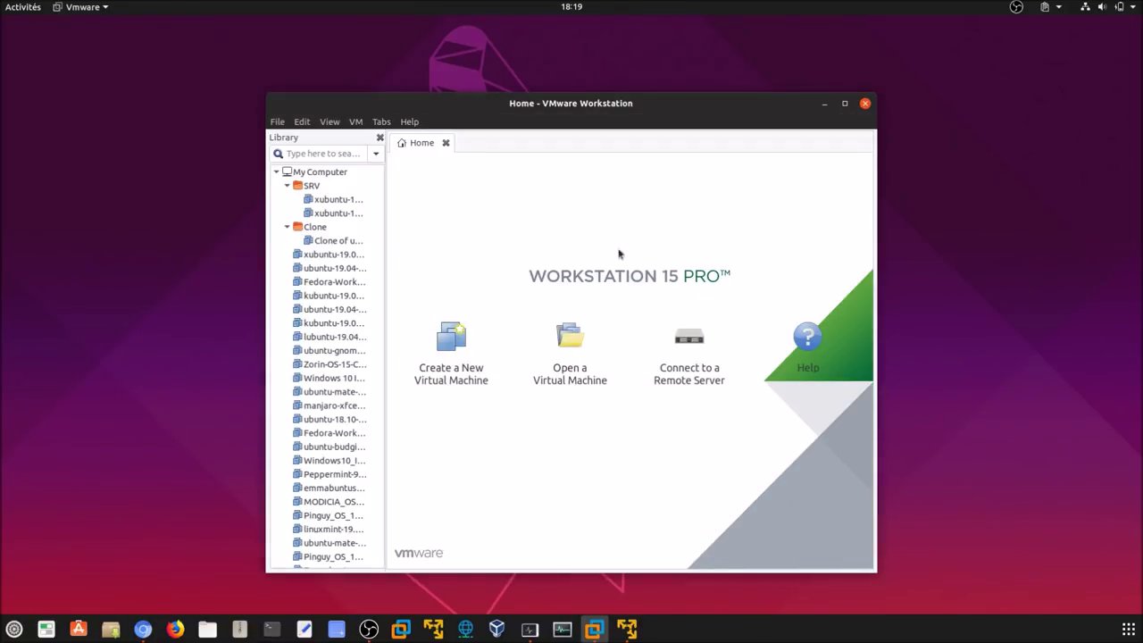
Step: Switch to VMware Player to check its version in the About dialog, and close both VMware applications
click(639, 630)
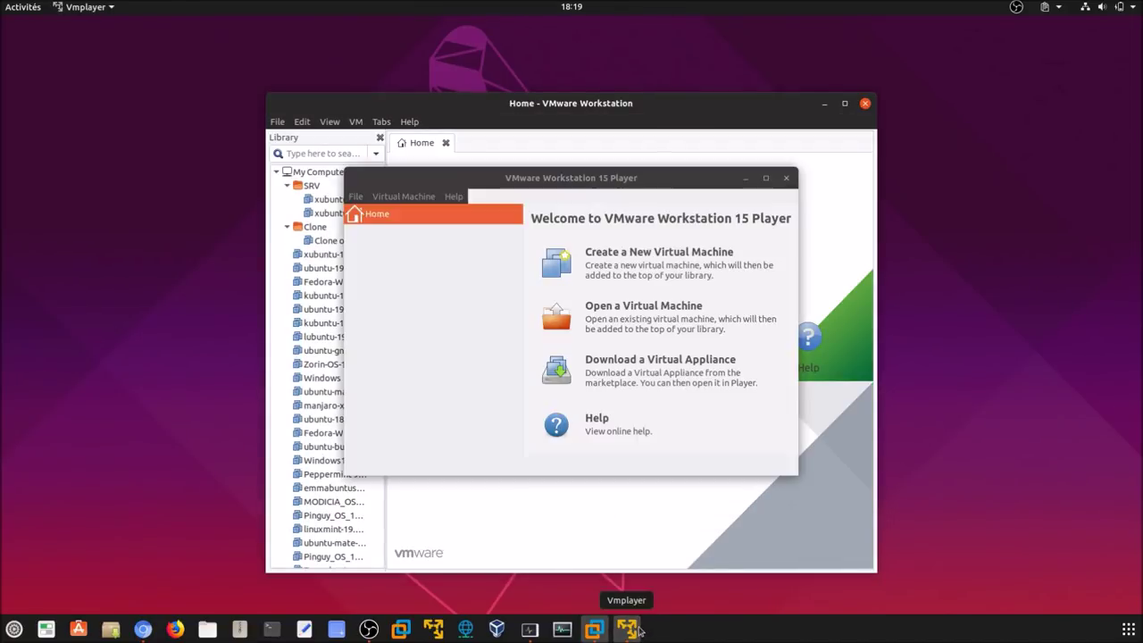
click(453, 196)
click(501, 340)
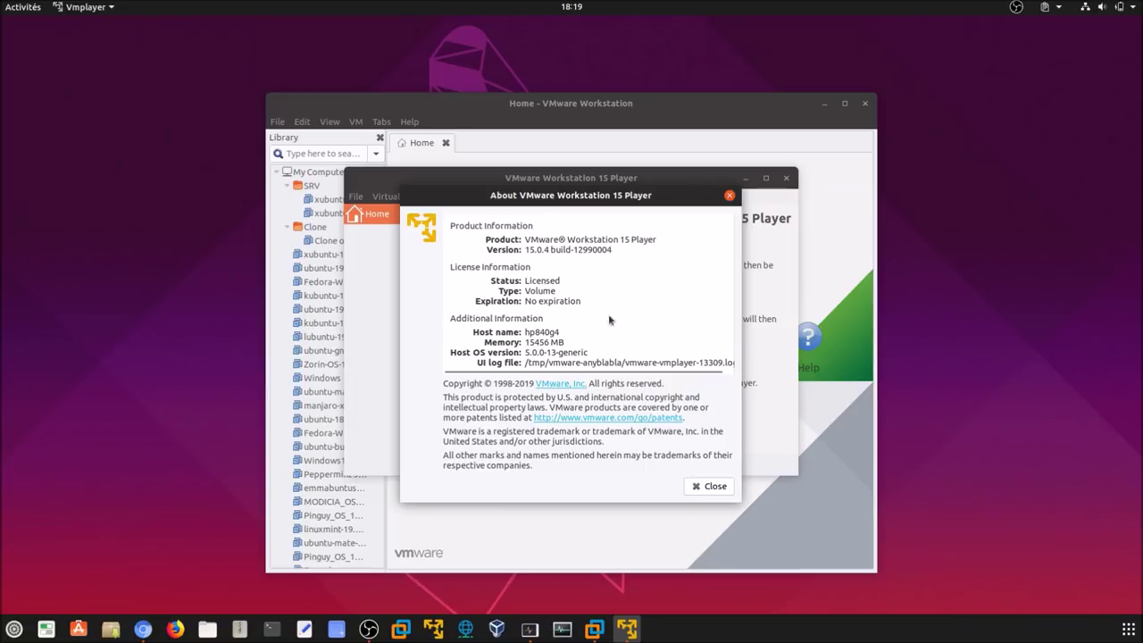
click(717, 486)
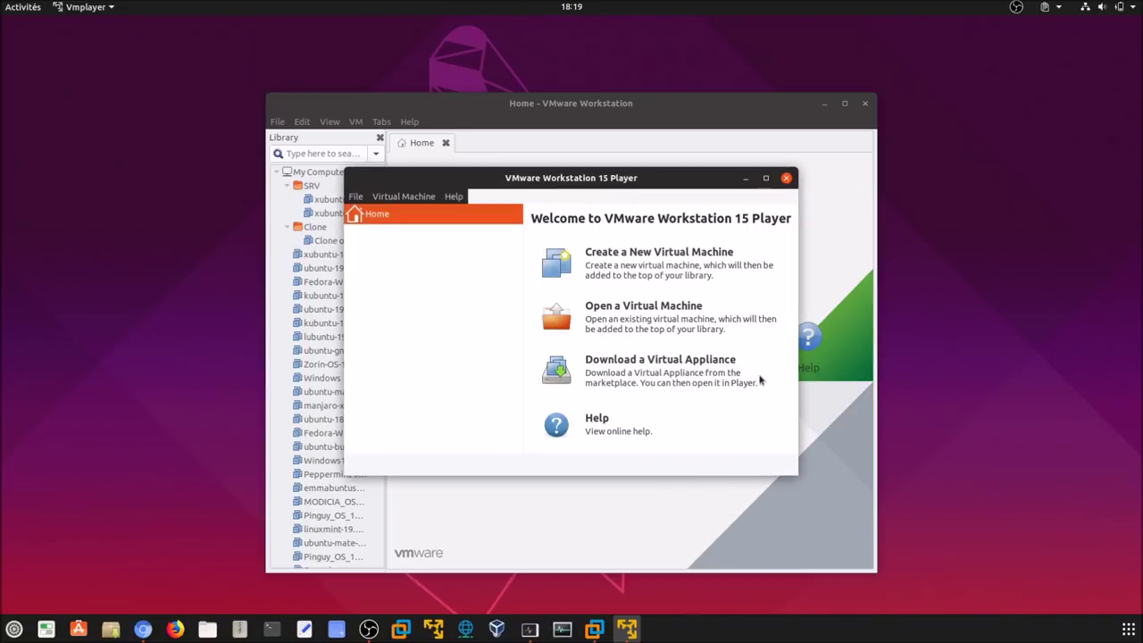
click(786, 178)
click(866, 103)
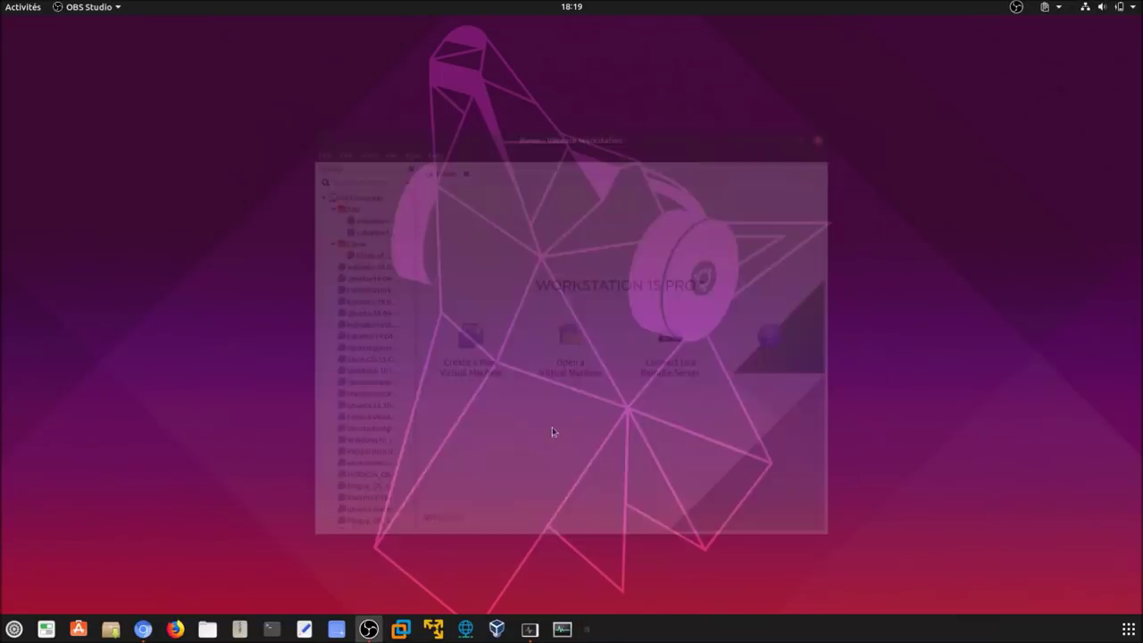
Step: Open the Virtual Network Editor by authenticating with the account password, view the virtual networks, and close it
click(463, 629)
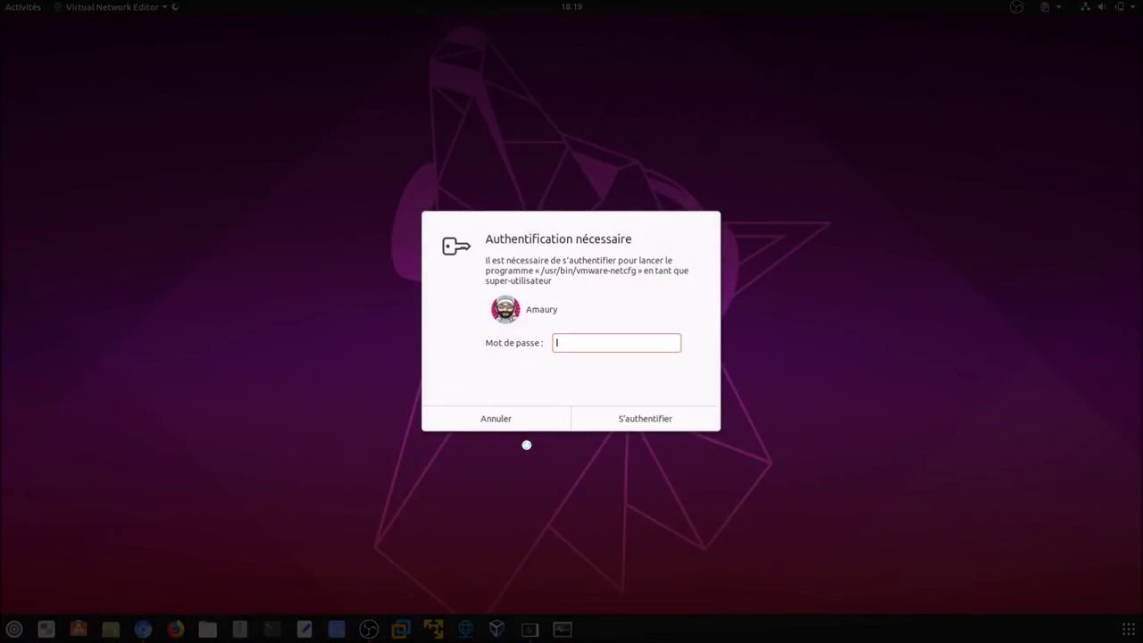
text(*********)
key(Return)
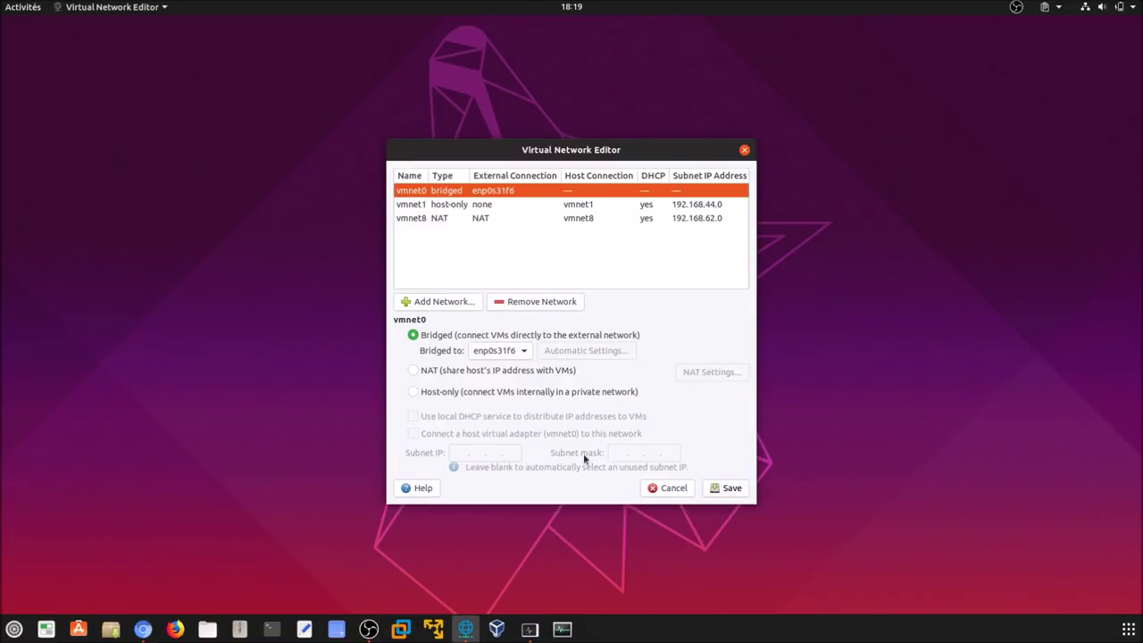
click(745, 150)
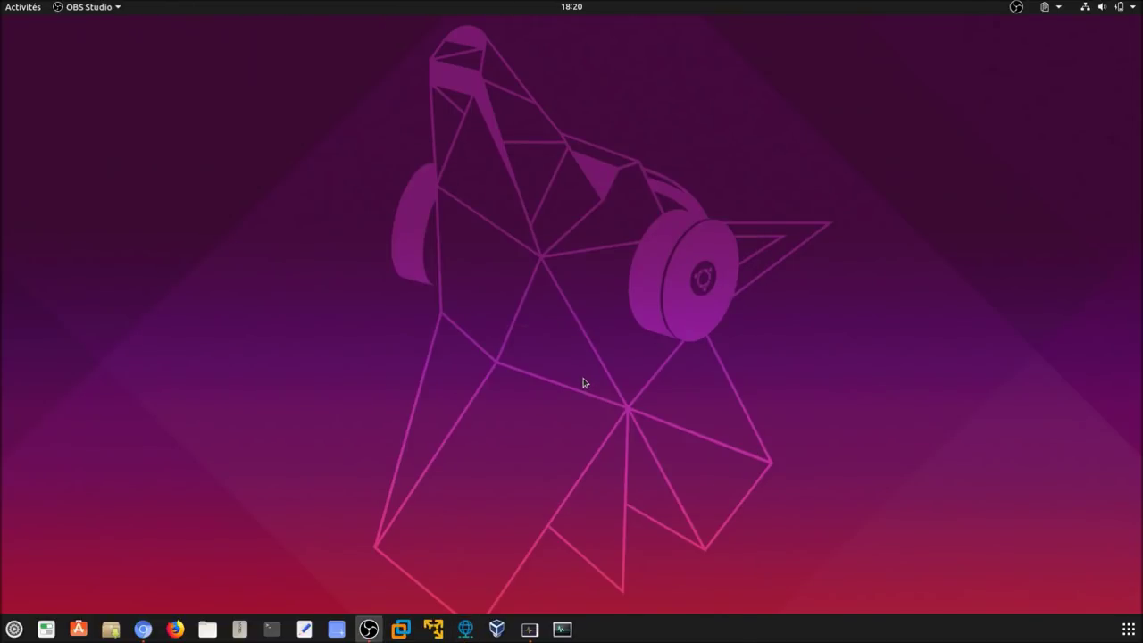